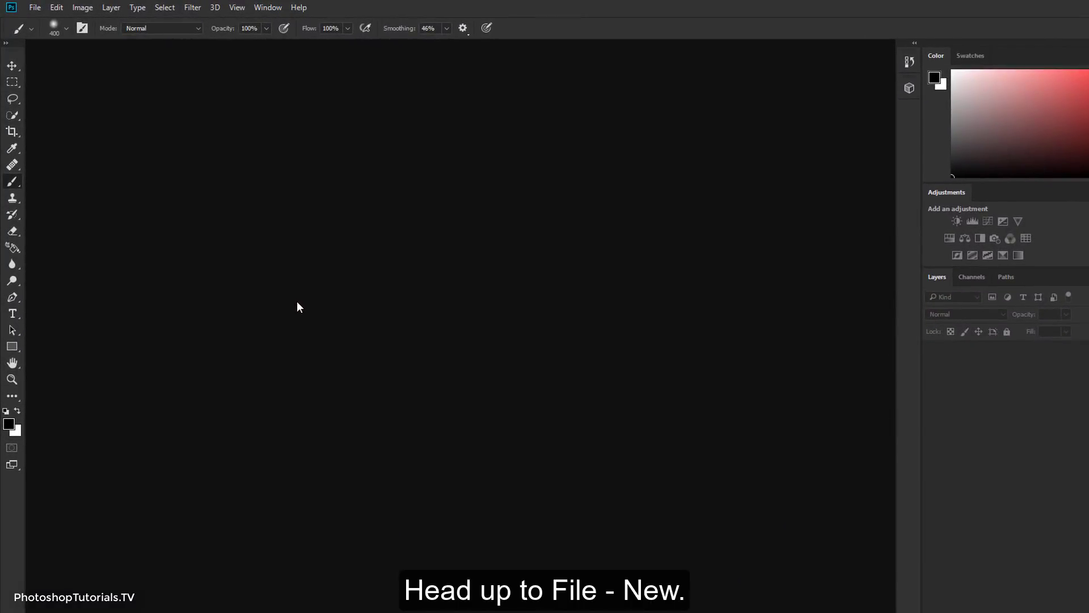
# - Create a new 1280 × 720 pixel document with a black background
pyautogui.click(35, 7)
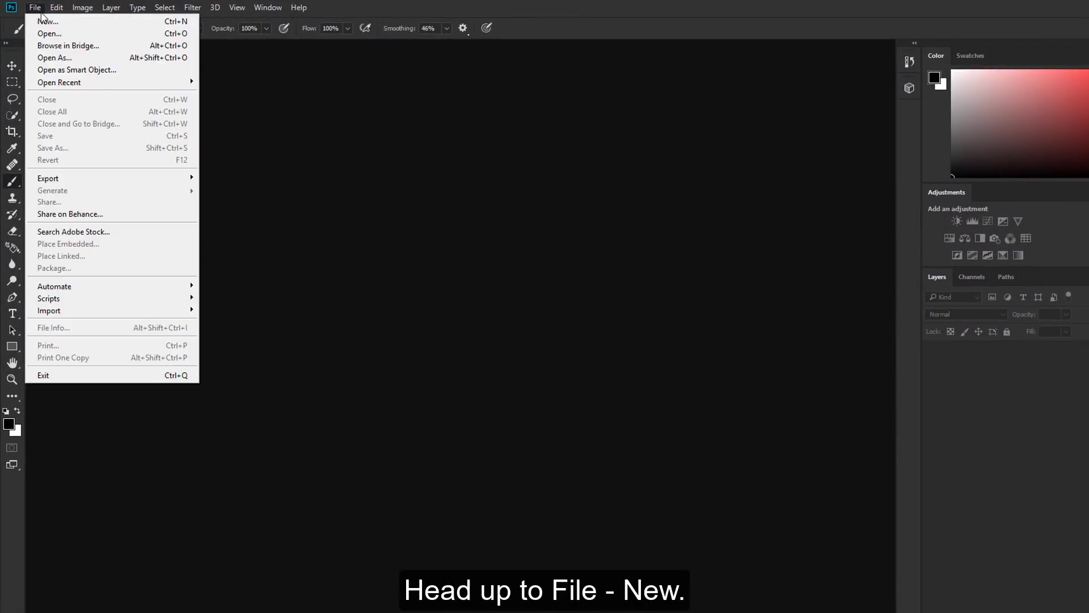
pyautogui.click(88, 22)
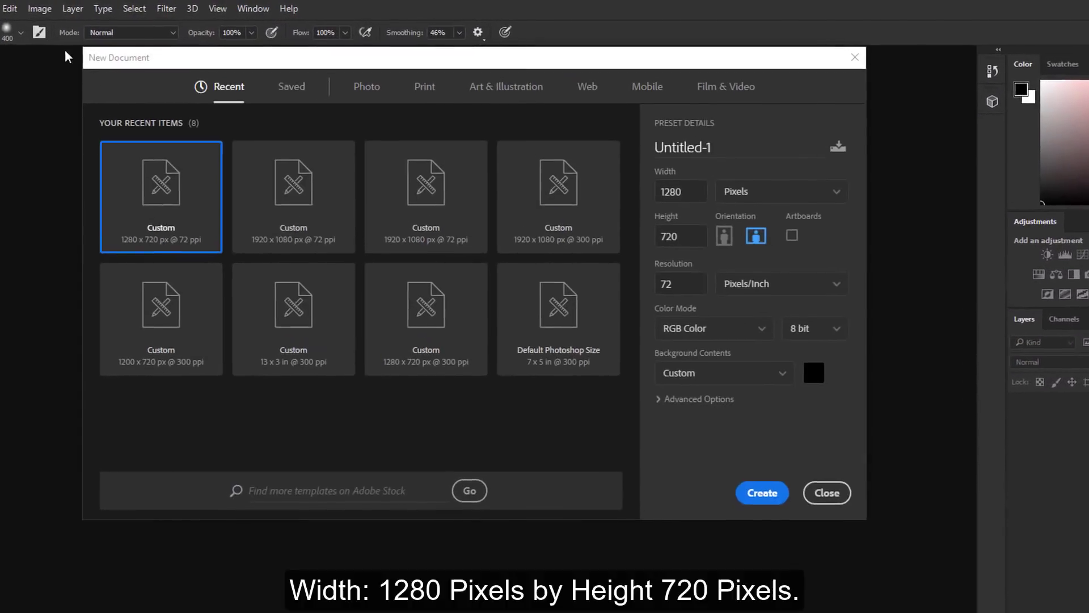
pyautogui.doubleClick(693, 198)
pyautogui.doubleClick(701, 239)
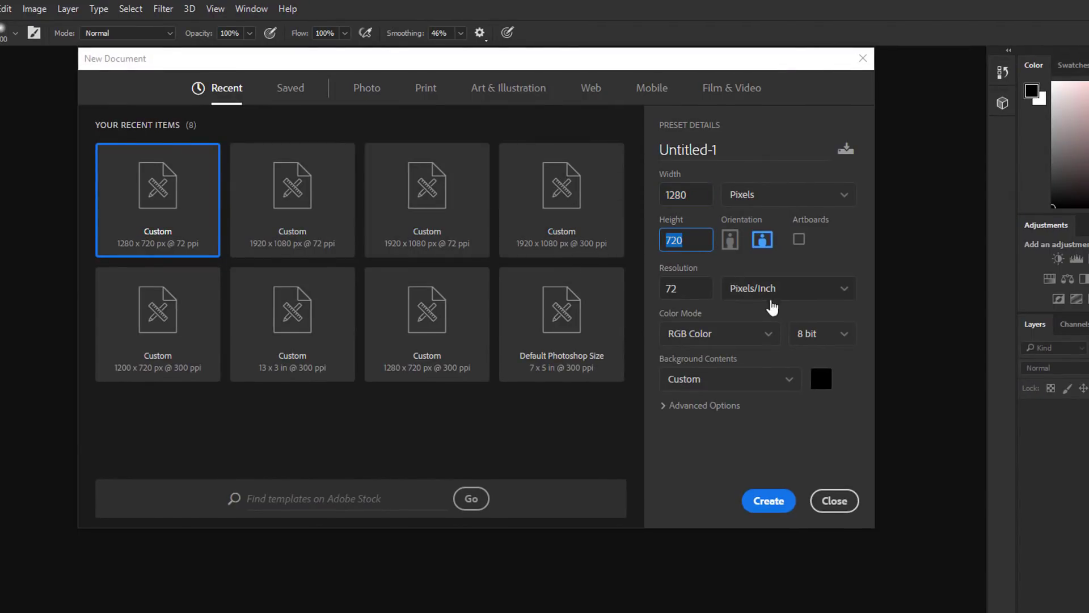
pyautogui.click(775, 508)
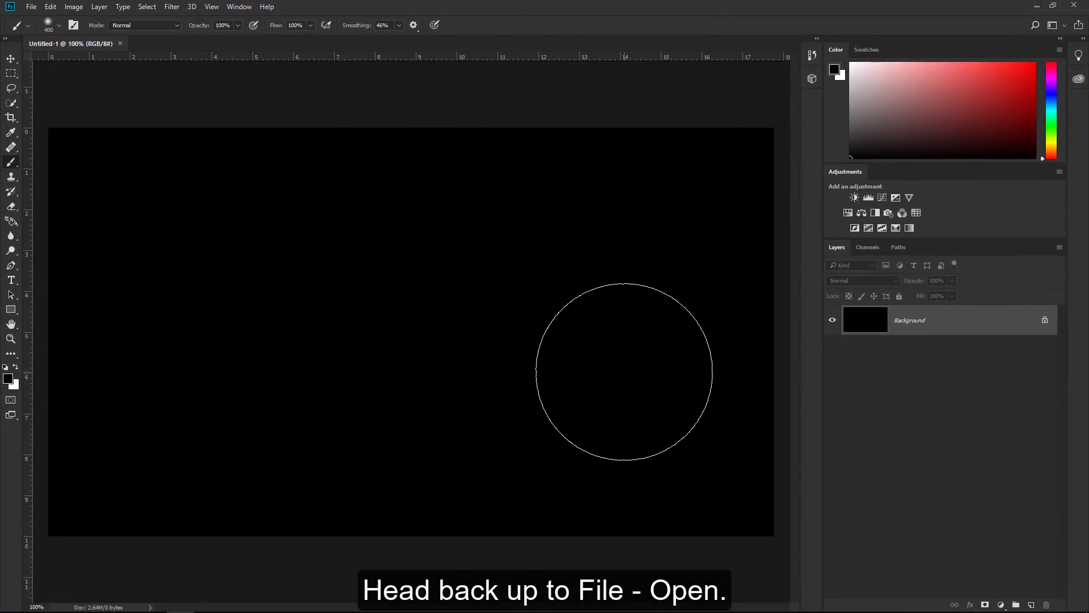
# - Open the cracked-mud photo and drag it into Untitled-1 as a new layer
pyautogui.press('v')
pyautogui.click(31, 7)
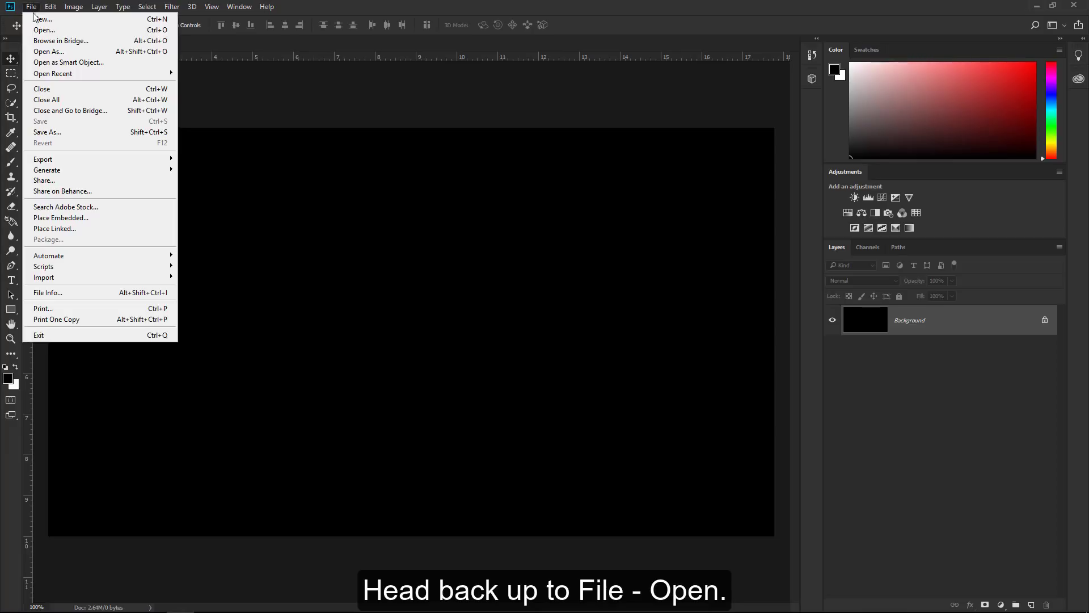
pyautogui.click(59, 32)
pyautogui.doubleClick(247, 89)
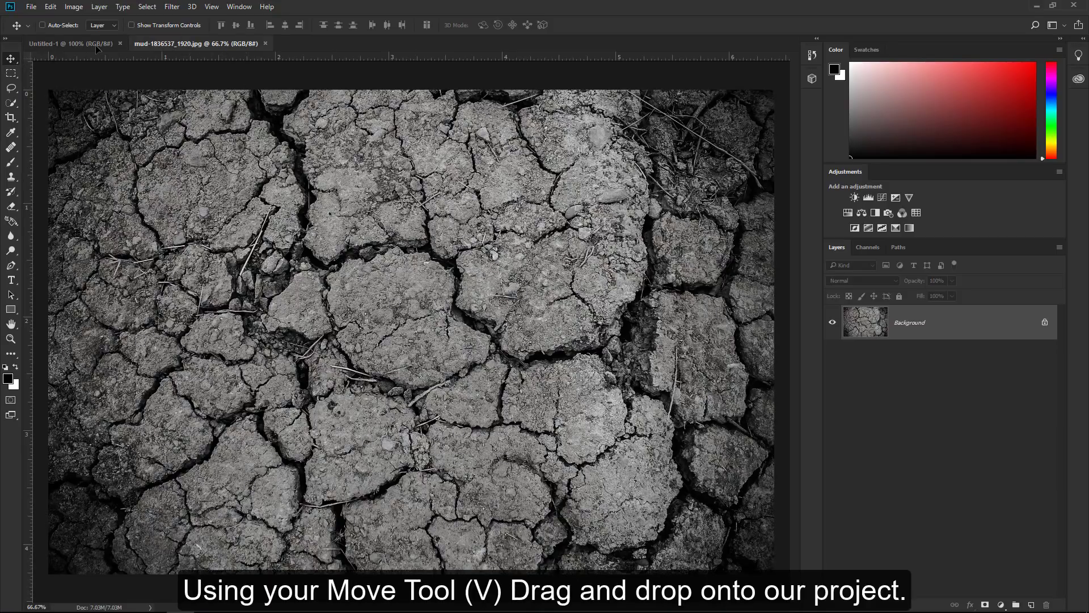
pyautogui.moveTo(97, 49); pyautogui.dragTo(340, 224)
pyautogui.moveTo(416, 310); pyautogui.dragTo(416, 310)
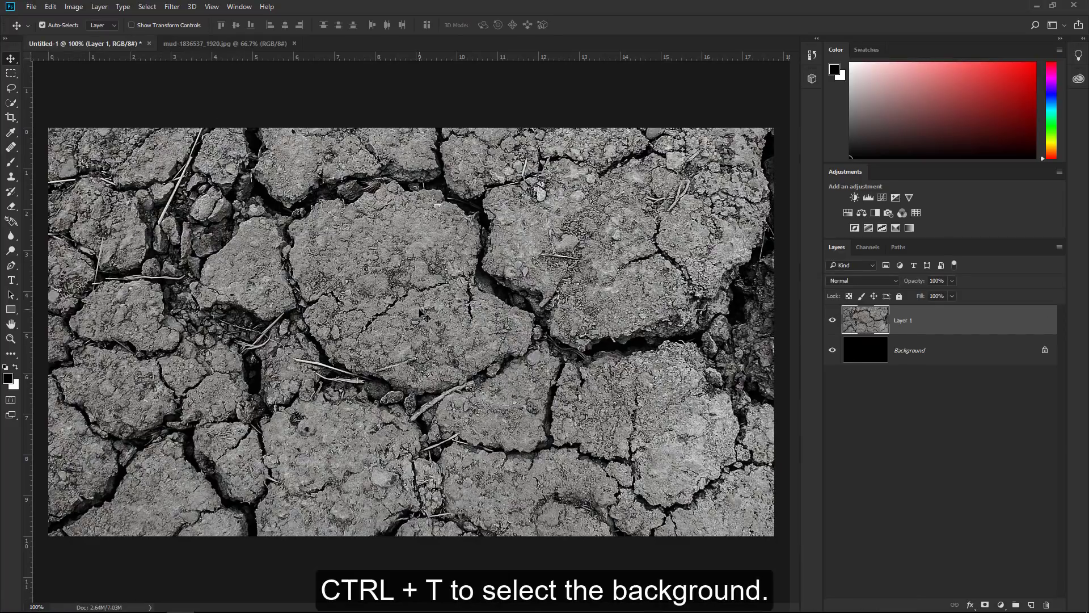
# - Resize and centre the mud photo layer to fit the canvas
pyautogui.hotkey('ctrl', 't')
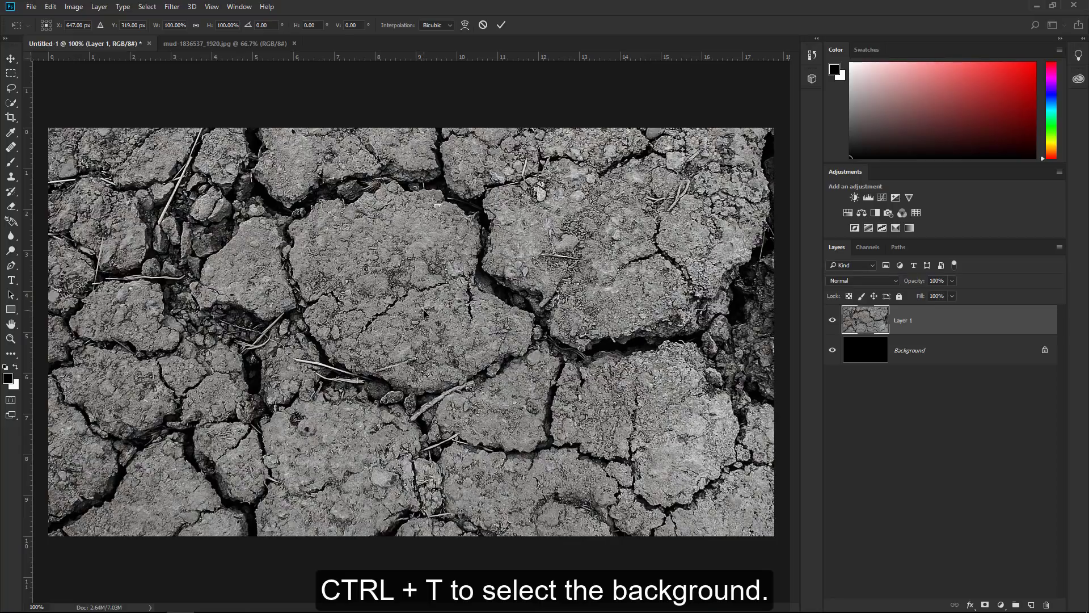
pyautogui.hotkey('ctrl', '0')
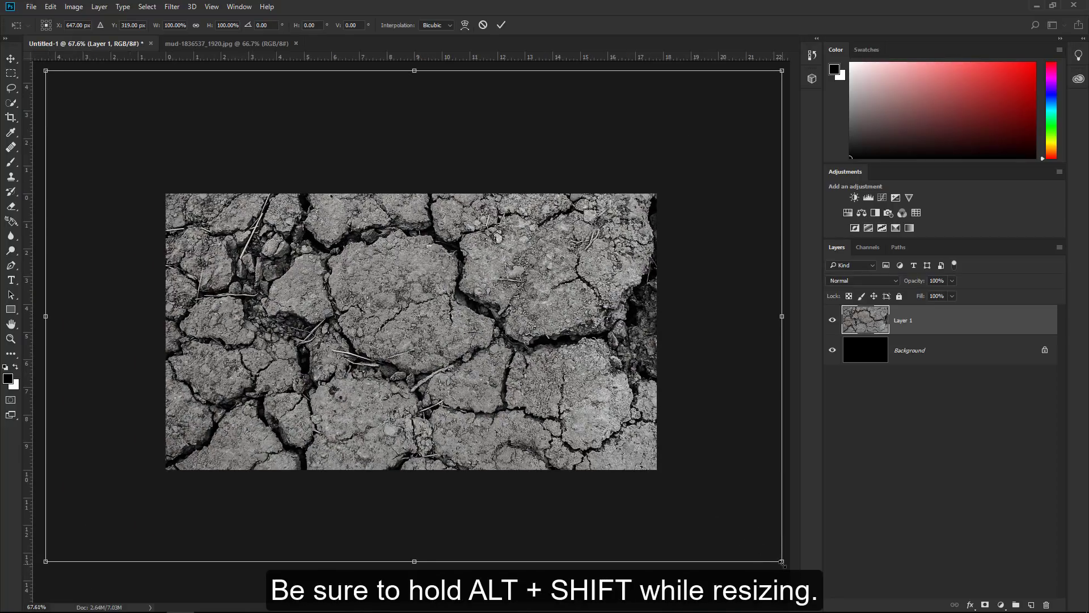
pyautogui.moveTo(782, 562); pyautogui.dragTo(663, 482)
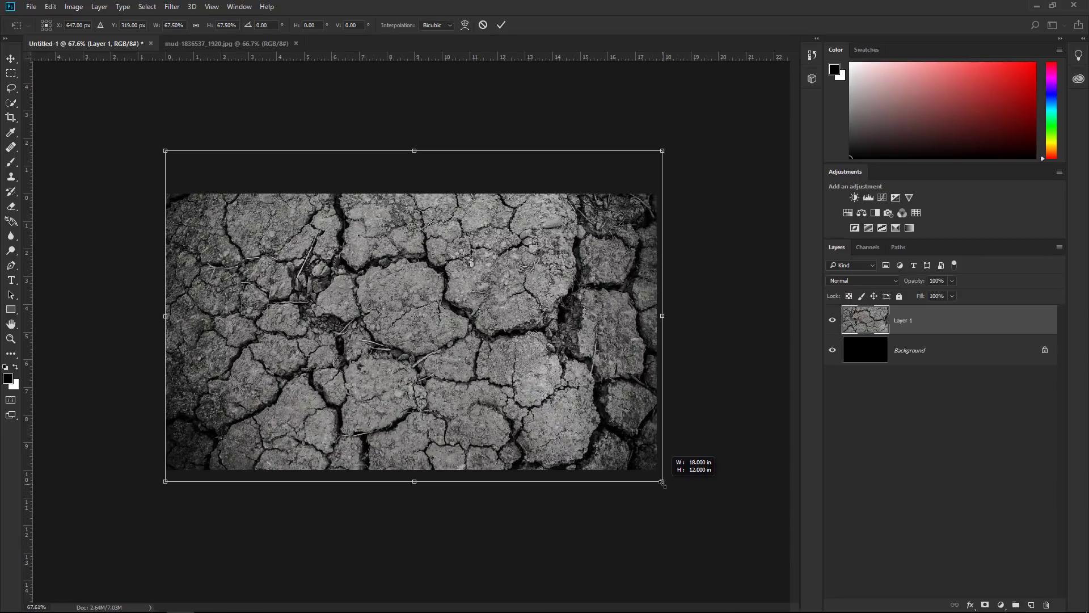
pyautogui.moveTo(626, 449); pyautogui.dragTo(620, 450)
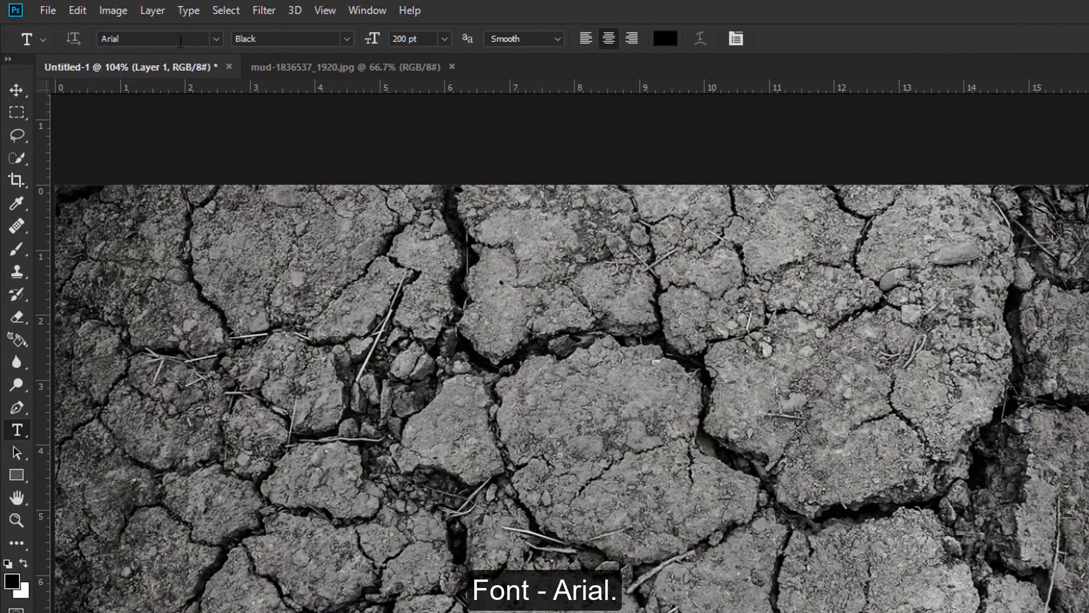
# - Set the Arial Black type to 100 pt with white colour
pyautogui.press('x')
pyautogui.click(372, 38)
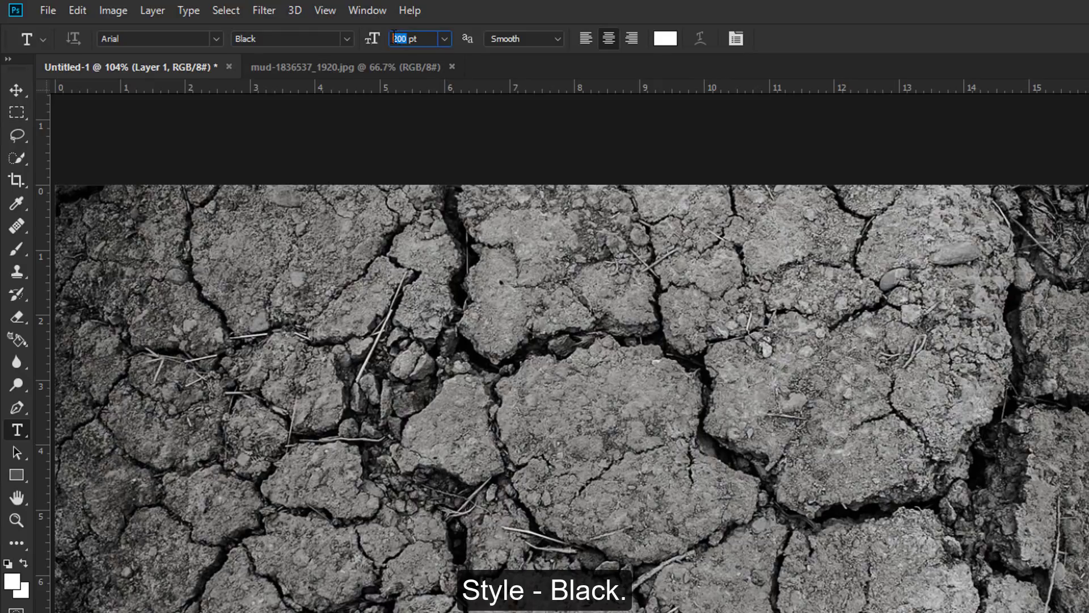
pyautogui.write('100')
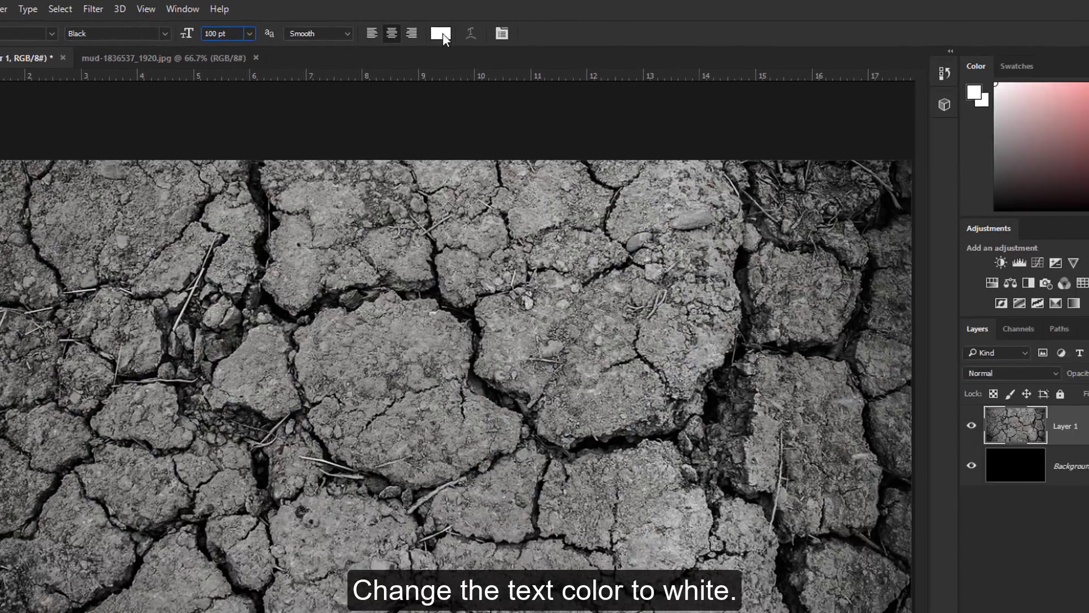
pyautogui.click(665, 38)
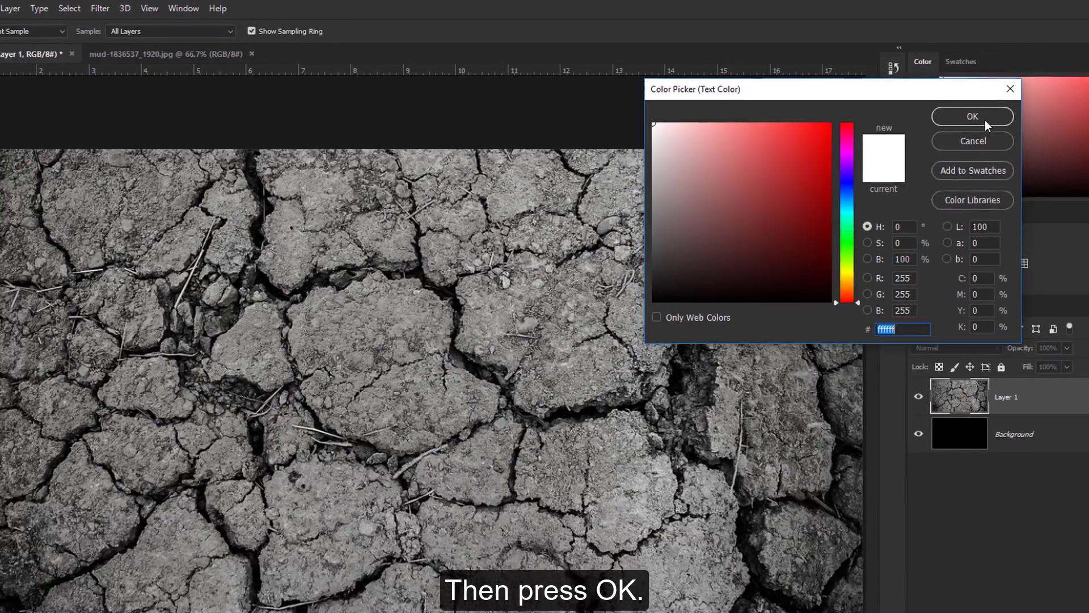
pyautogui.click(1002, 123)
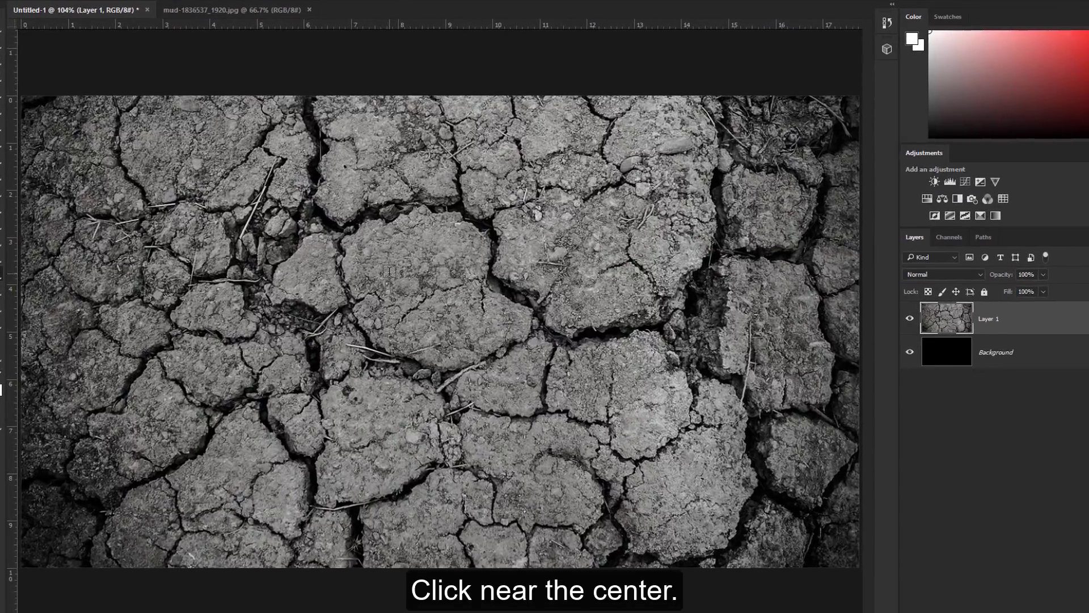
# - Type FOREVER and DESIGN on two lines near the centre, then highlight DESIGN
pyautogui.click(366, 278)
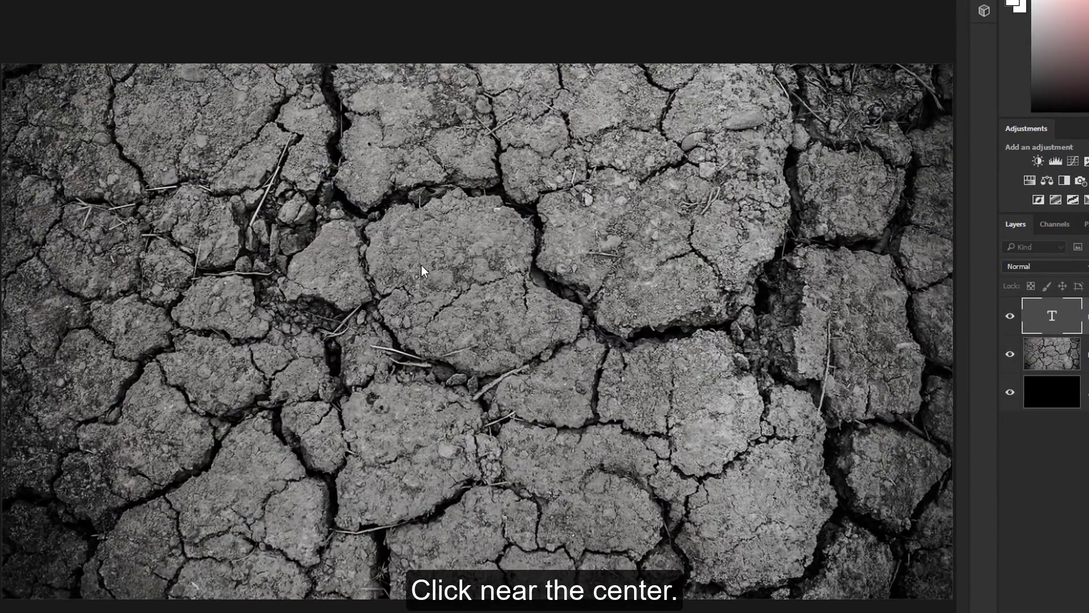
pyautogui.write('FOREV')
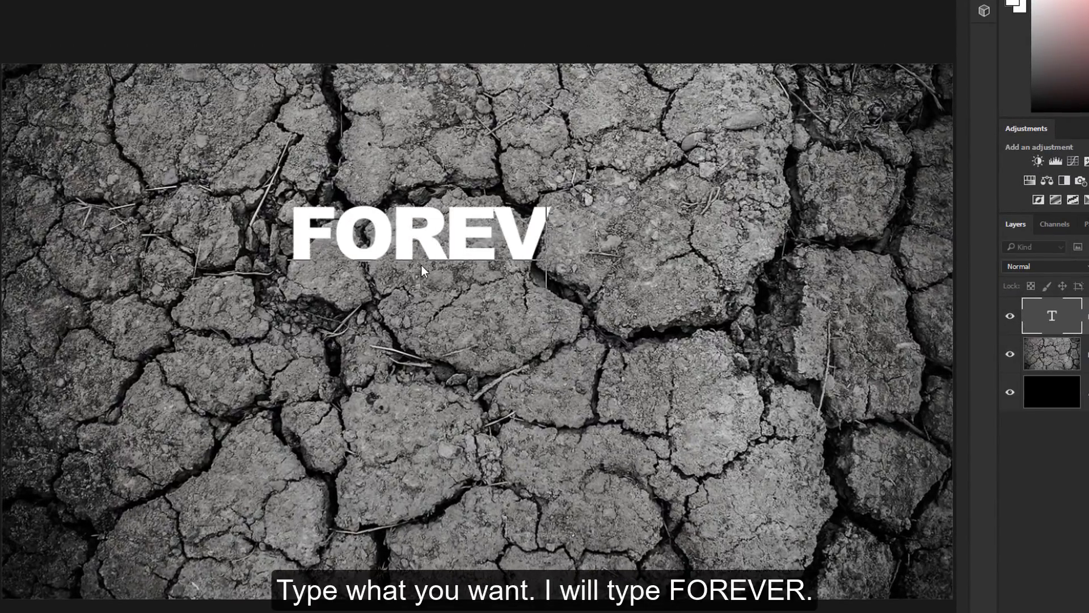
pyautogui.write('ER')
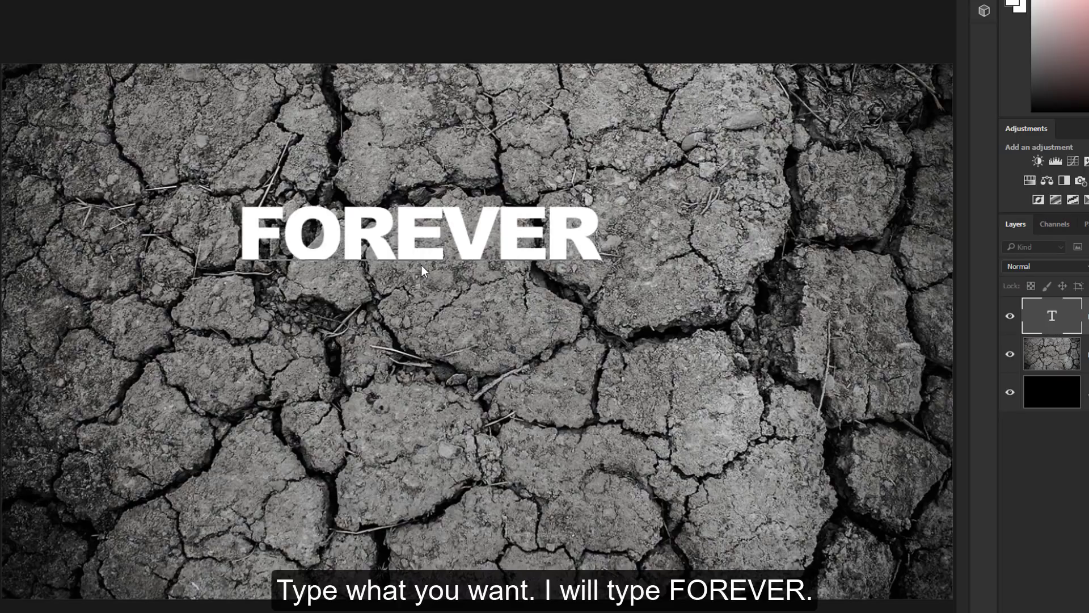
pyautogui.press('Return')
pyautogui.write('D')
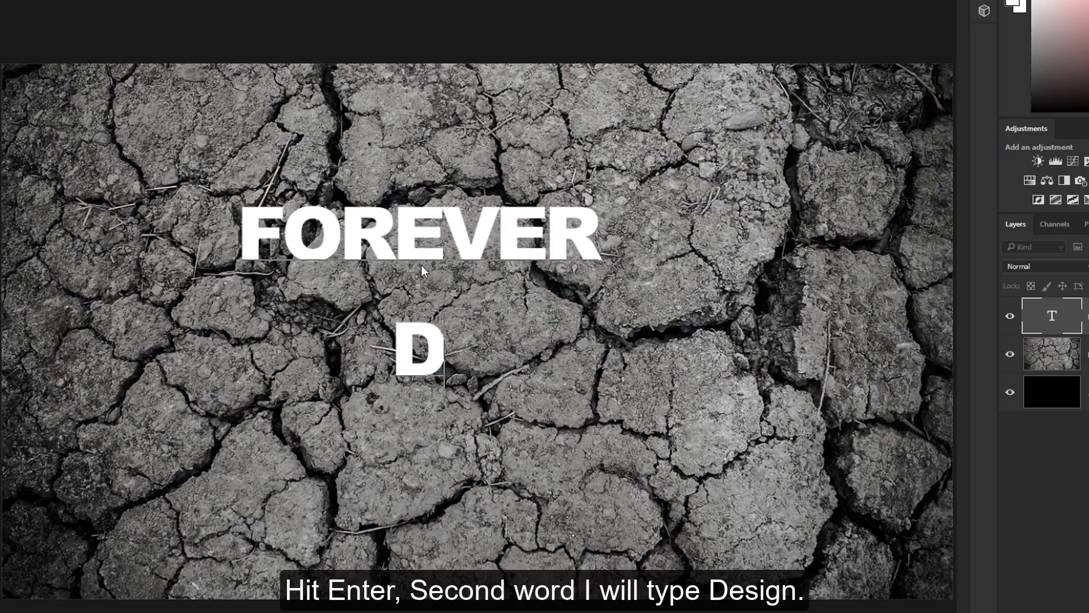
pyautogui.write('ESIGN')
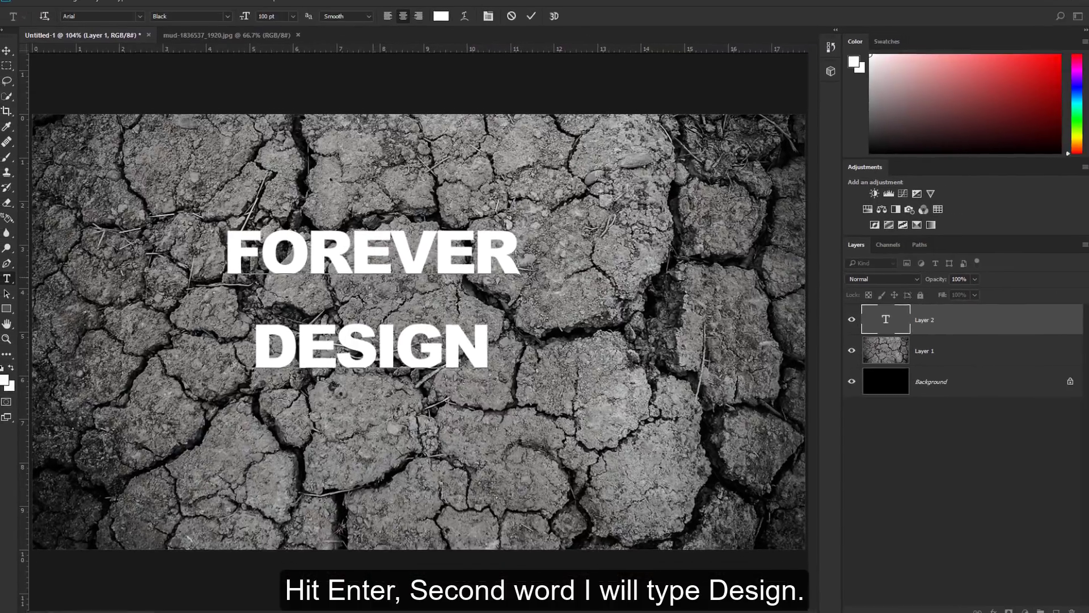
pyautogui.moveTo(488, 349); pyautogui.dragTo(208, 323)
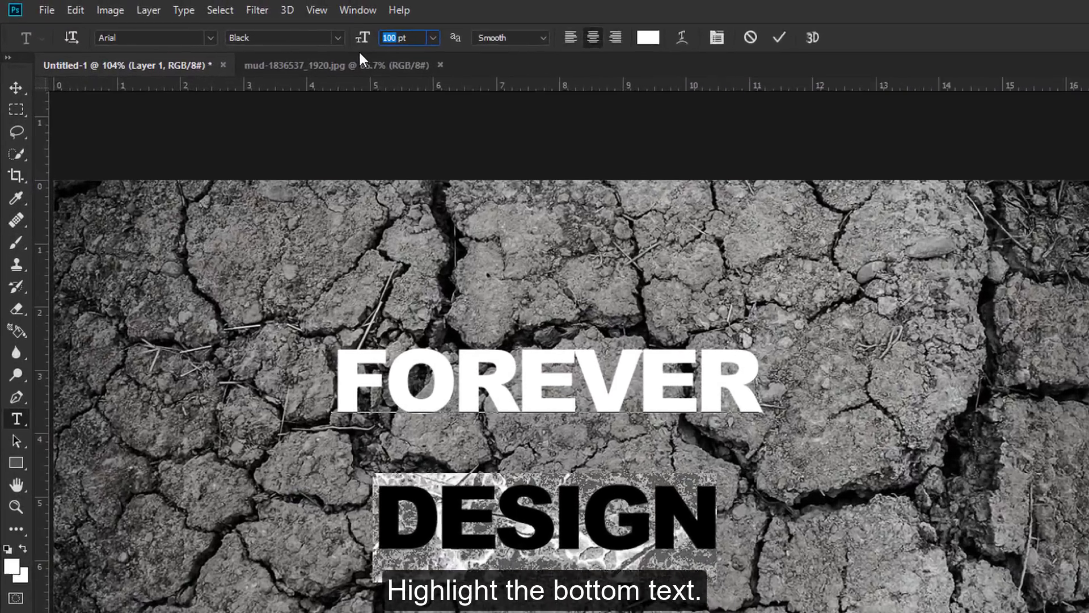
# - Enlarge DESIGN to 200 pt, centre the text and tilt it about 2° counterclockwise
pyautogui.write('200')
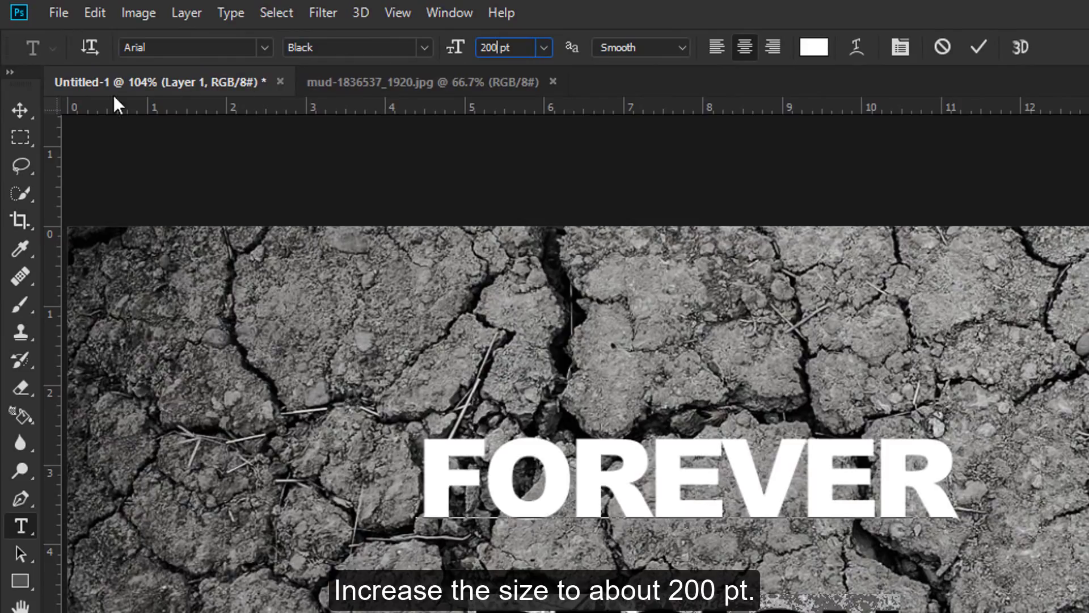
pyautogui.click(20, 109)
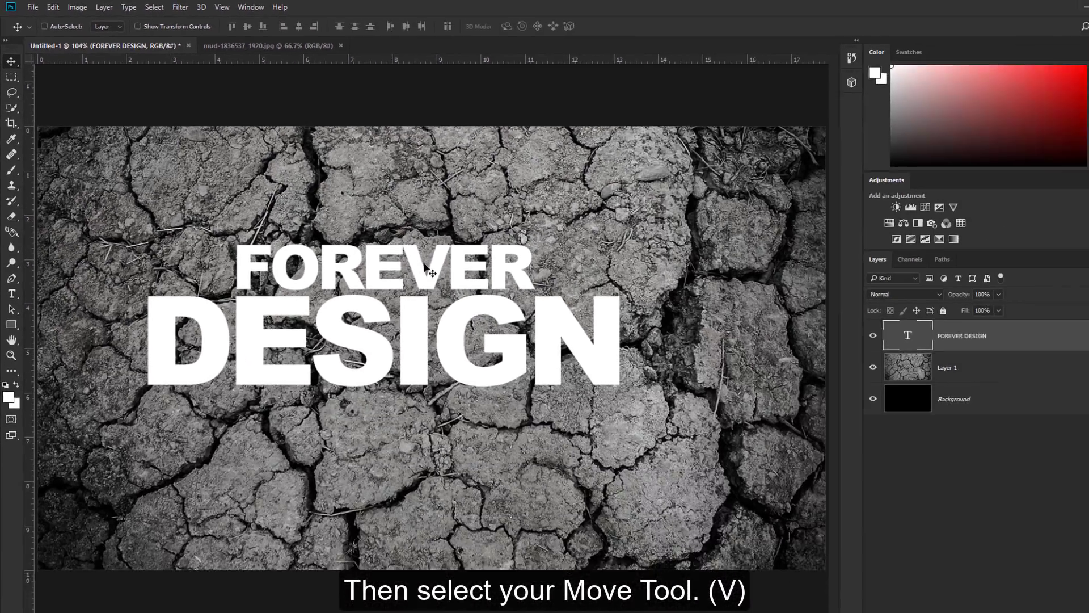
pyautogui.moveTo(430, 263)
pyautogui.mouseDown()
pyautogui.moveTo(485, 275)
pyautogui.moveTo(476, 284)
pyautogui.mouseUp()
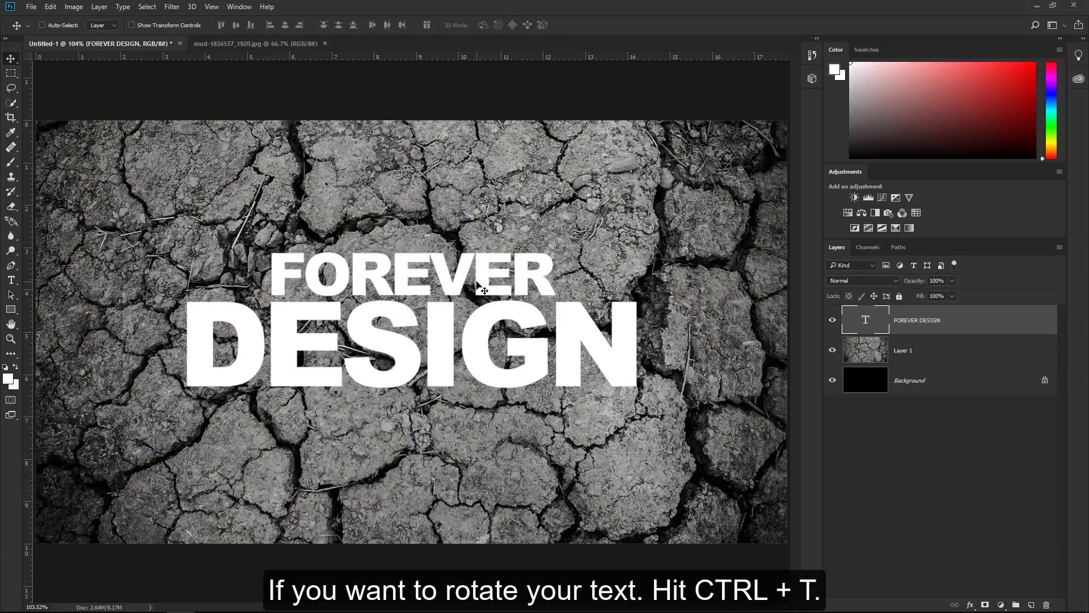
pyautogui.hotkey('ctrl', 't')
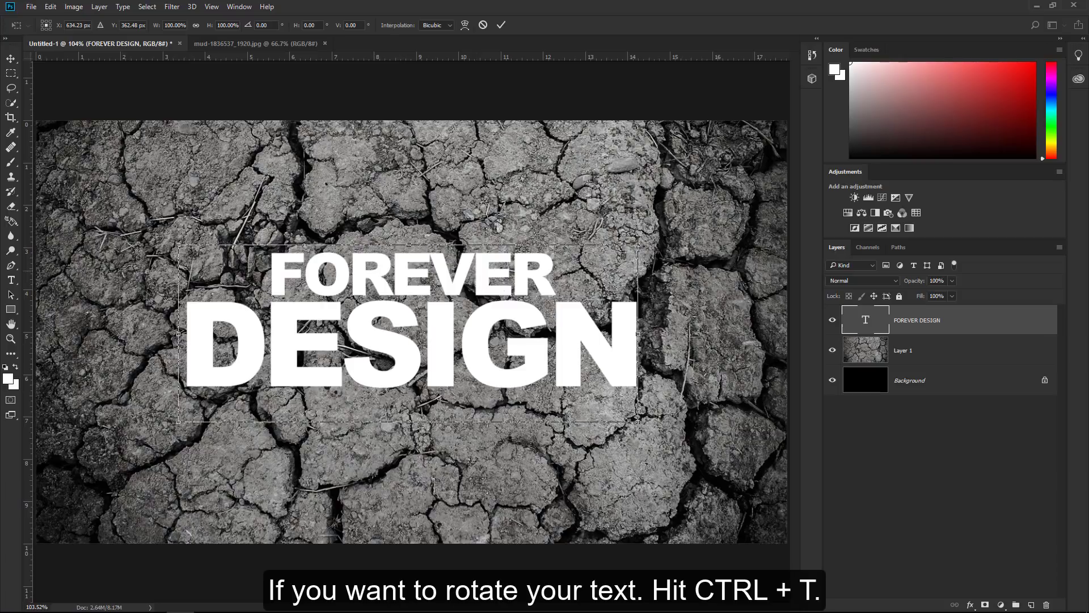
pyautogui.moveTo(653, 242); pyautogui.dragTo(653, 231)
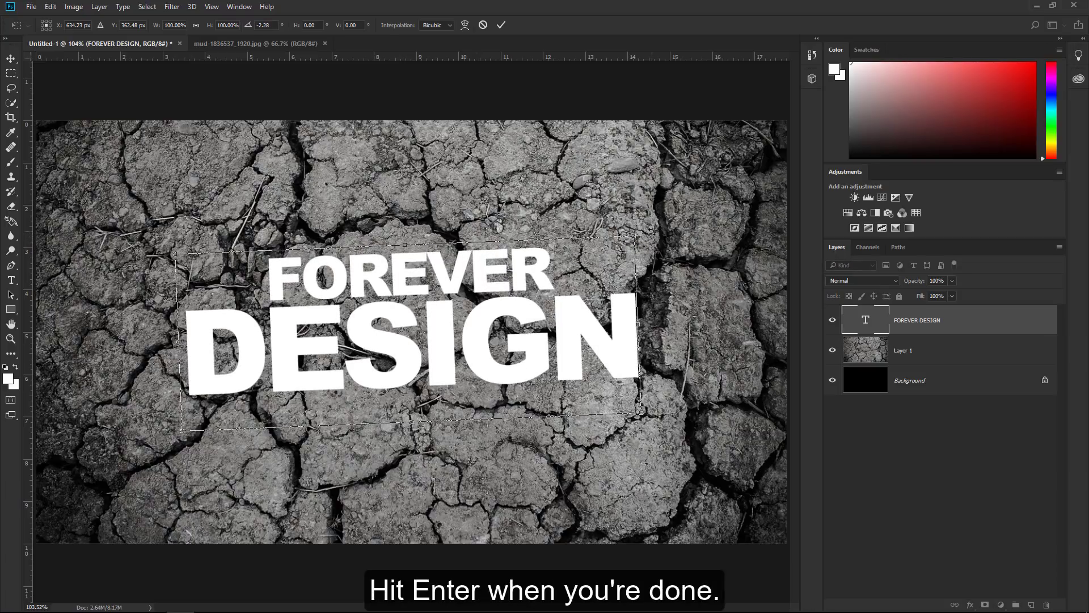
pyautogui.click(498, 27)
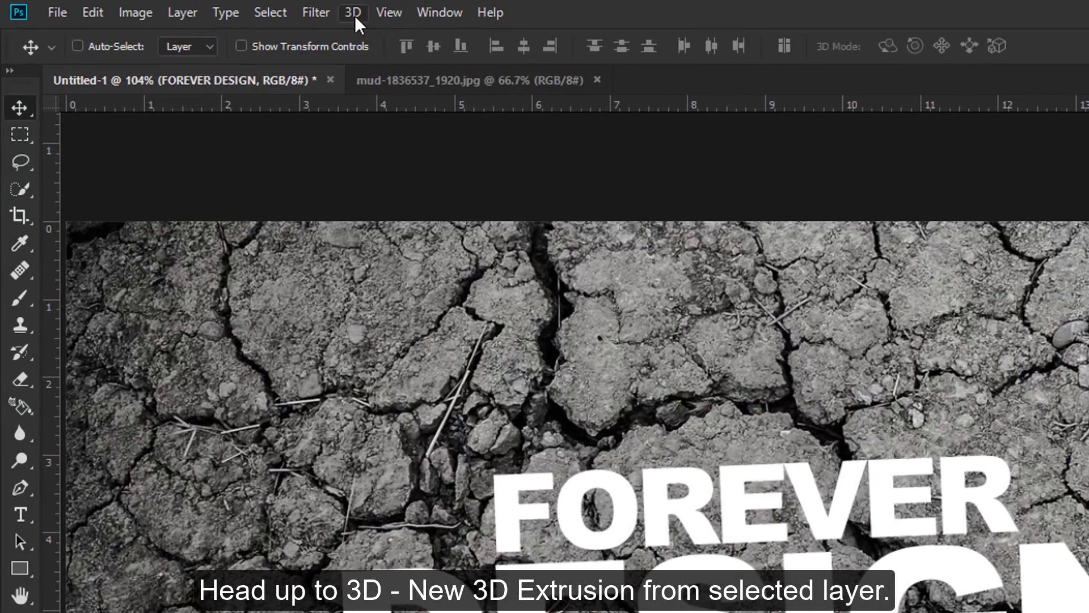
# - Turn the text into a 3D extrusion and reduce its depth to 1.541 in
pyautogui.click(308, 11)
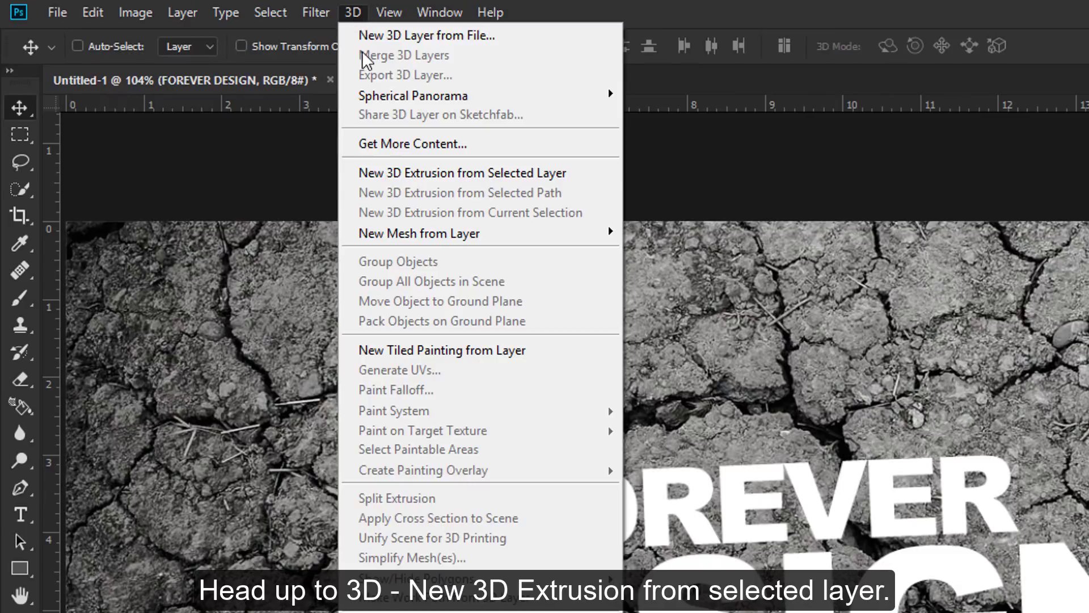
pyautogui.click(350, 171)
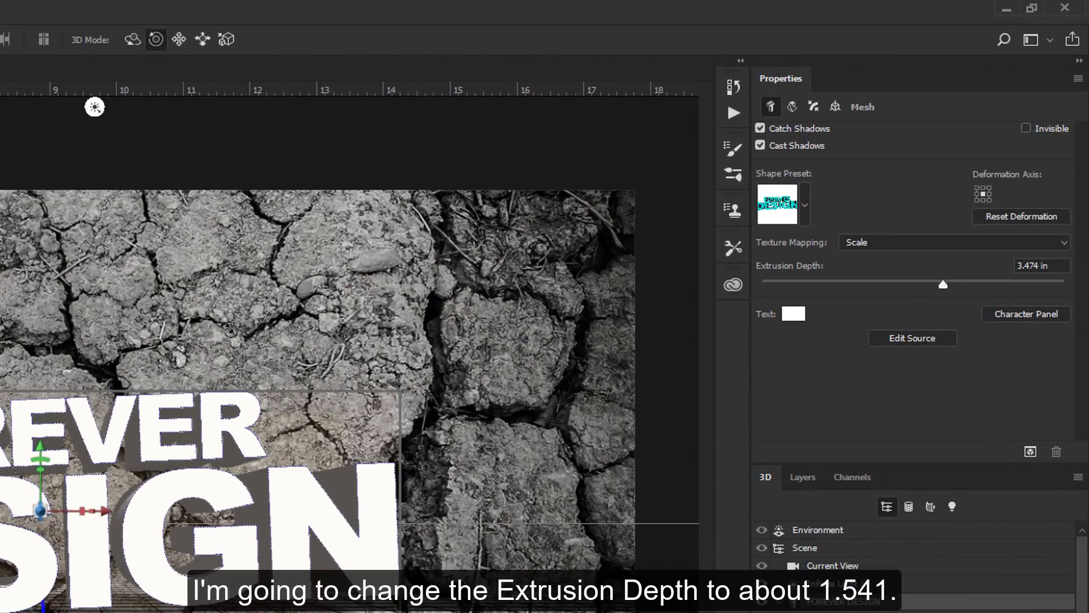
pyautogui.moveTo(943, 283)
pyautogui.mouseDown()
pyautogui.moveTo(930, 284)
pyautogui.moveTo(944, 253)
pyautogui.mouseUp()
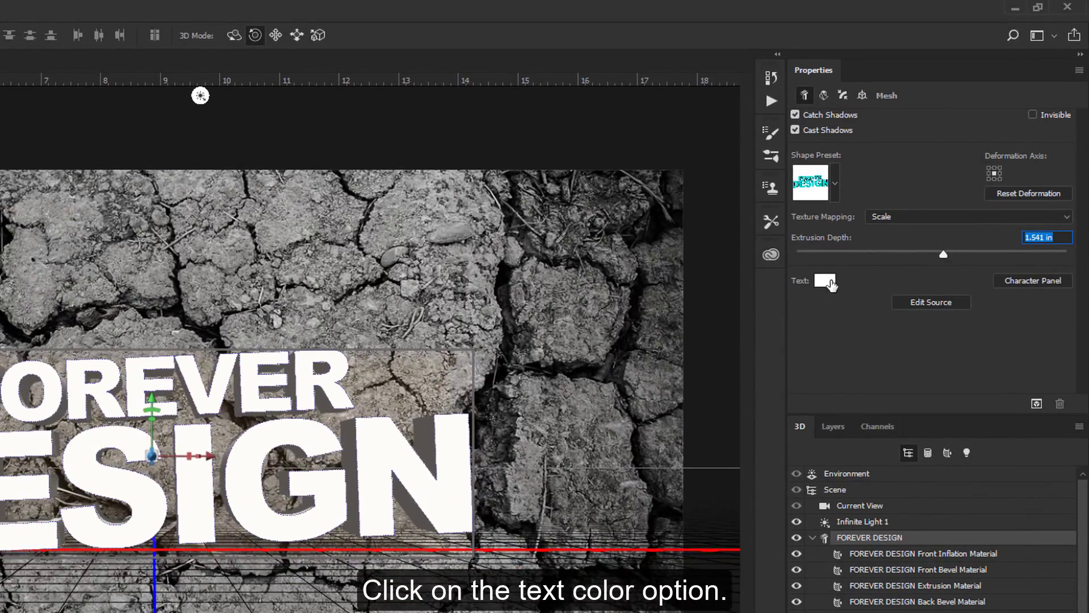
# - Change the 3D text colour to a pinkish off-red at hue 352
pyautogui.click(831, 286)
pyautogui.click(626, 328)
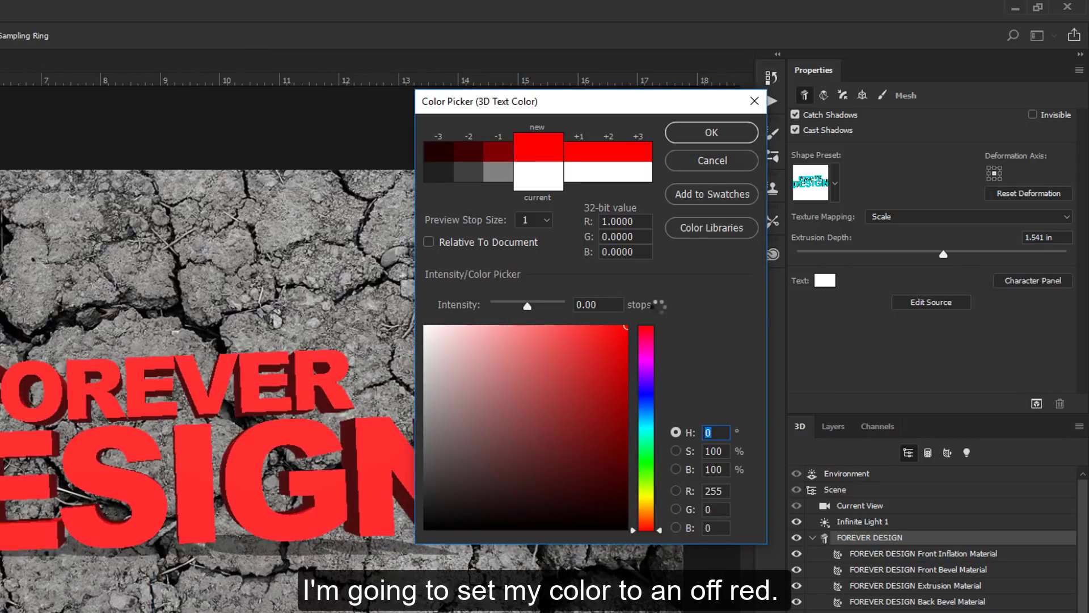
pyautogui.moveTo(655, 324); pyautogui.dragTo(655, 331)
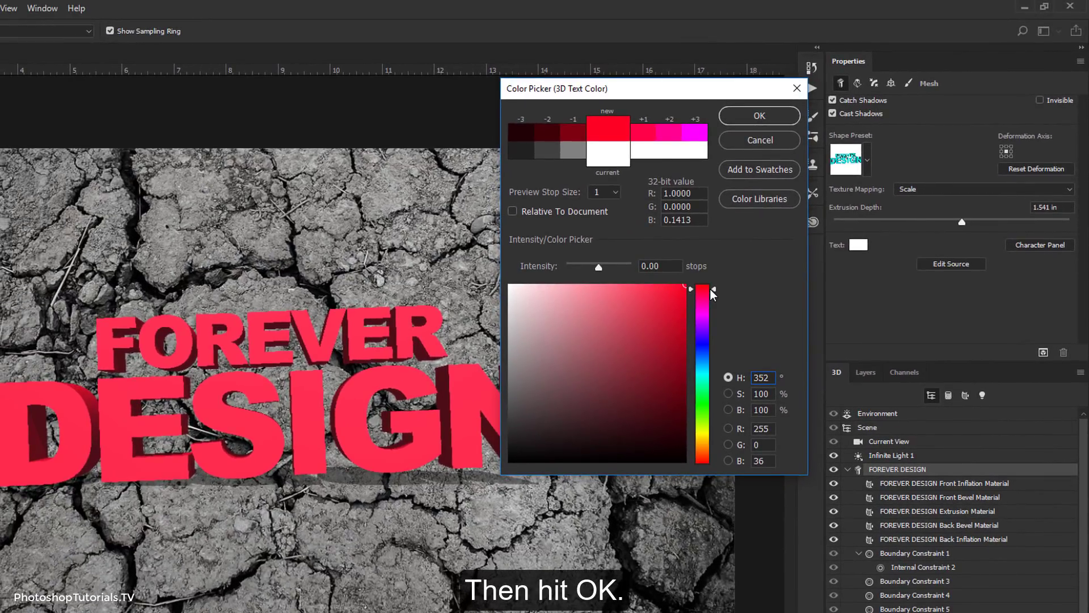
pyautogui.click(769, 119)
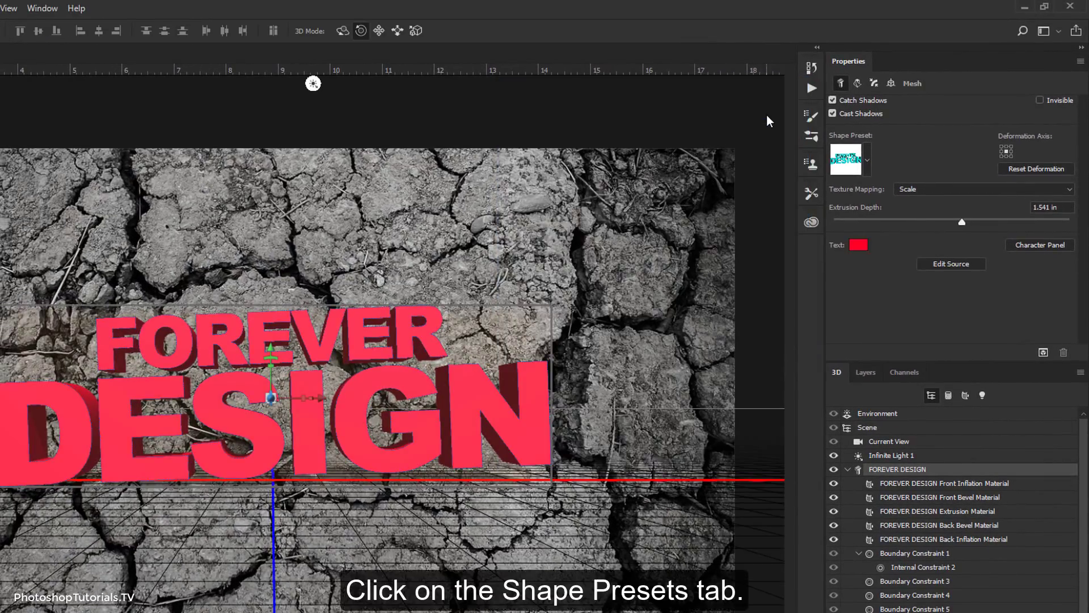
# - Apply a bevel shape preset and turn off the text's catch and cast shadows
pyautogui.click(846, 164)
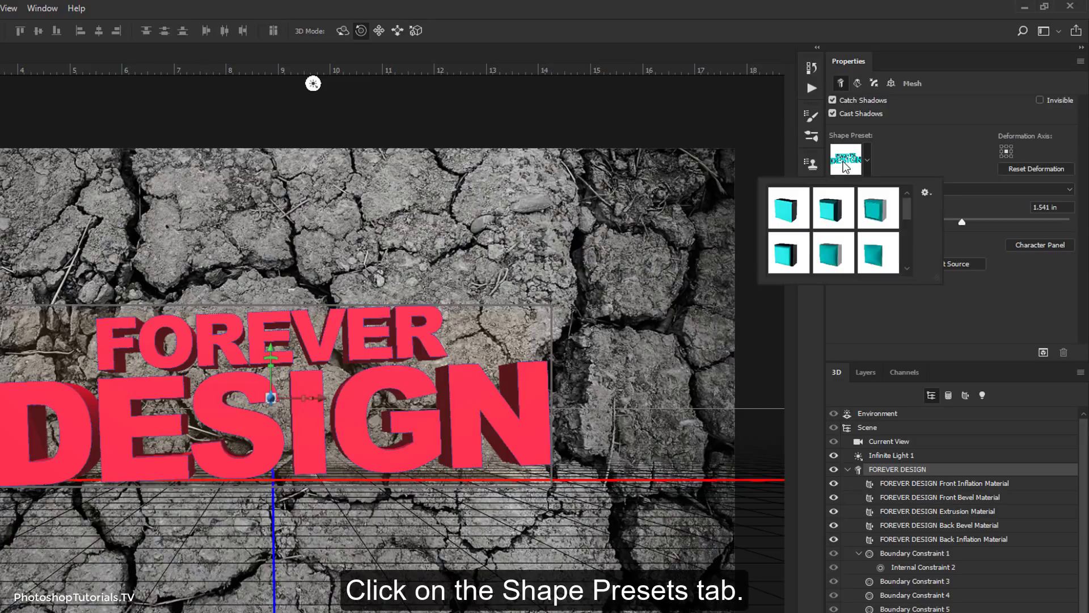
pyautogui.click(785, 262)
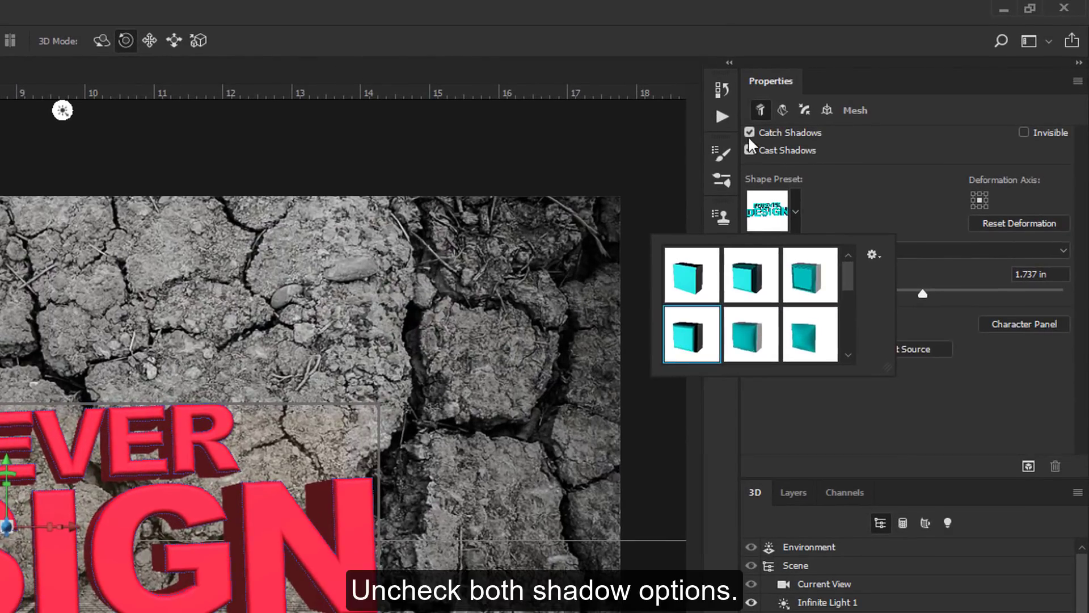
pyautogui.click(750, 132)
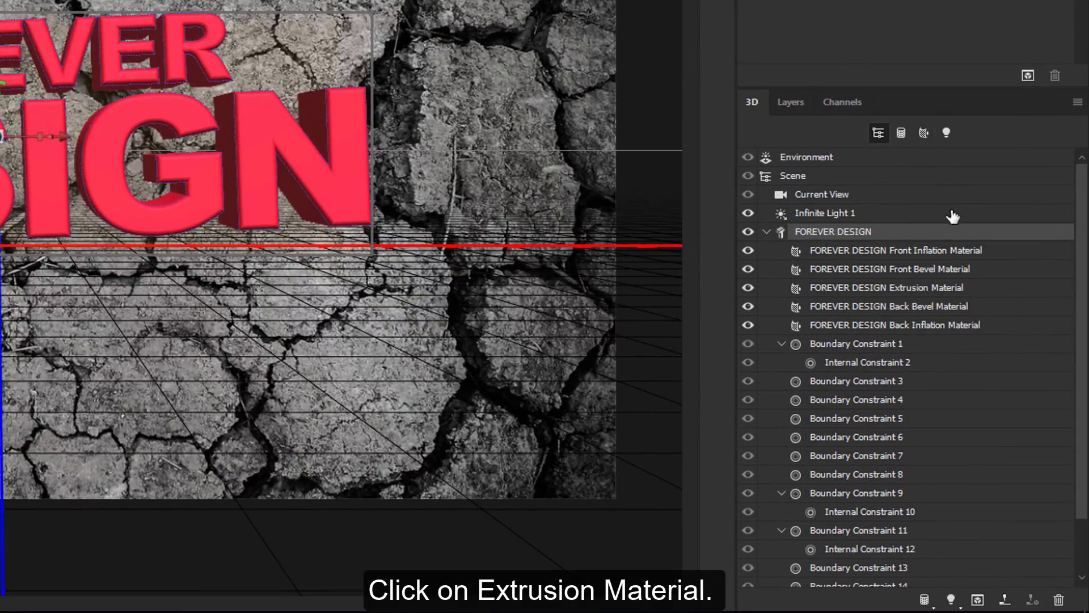
# - Give the extrusion material a dark red diffuse and a darker specular colour
pyautogui.click(938, 291)
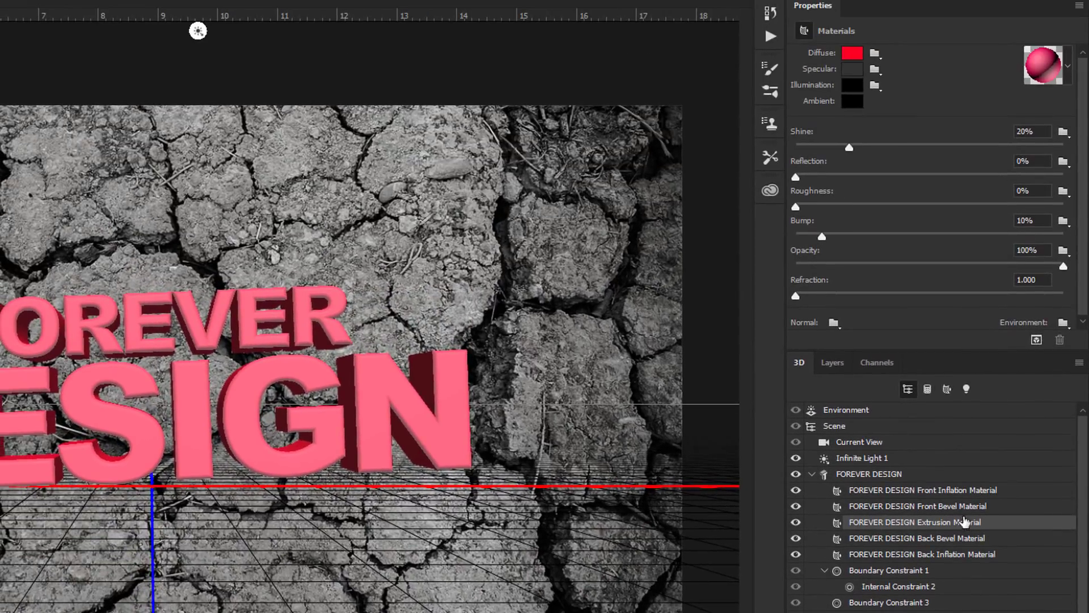
pyautogui.click(852, 52)
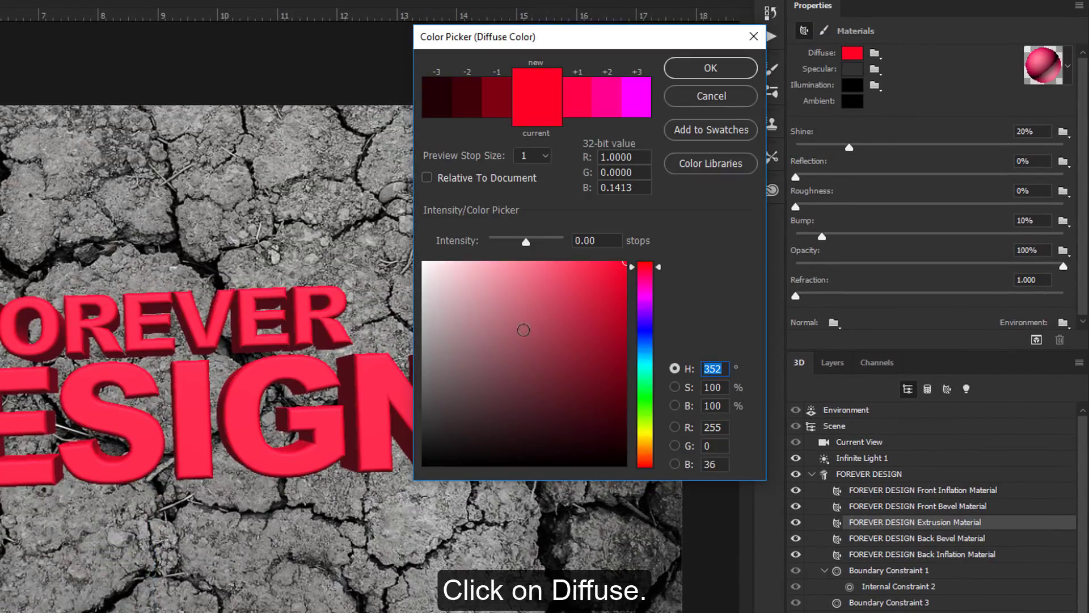
pyautogui.moveTo(419, 368)
pyautogui.mouseDown()
pyautogui.moveTo(395, 476)
pyautogui.moveTo(404, 382)
pyautogui.moveTo(599, 381)
pyautogui.moveTo(573, 397)
pyautogui.moveTo(608, 357)
pyautogui.moveTo(597, 377)
pyautogui.mouseUp()
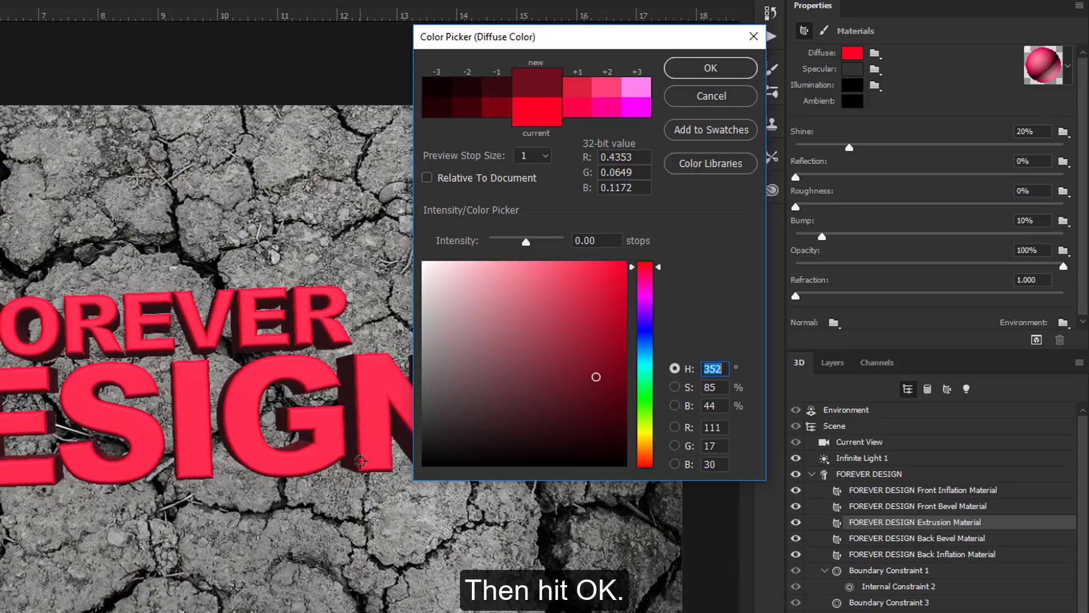
pyautogui.click(721, 69)
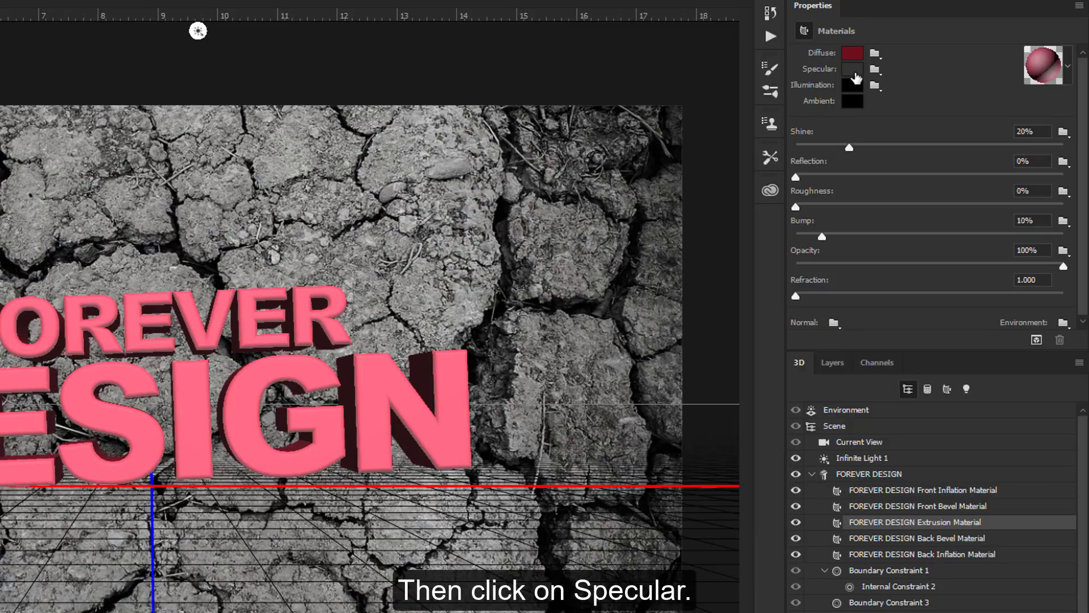
pyautogui.click(852, 70)
pyautogui.moveTo(533, 343)
pyautogui.mouseDown()
pyautogui.moveTo(531, 452)
pyautogui.moveTo(526, 366)
pyautogui.moveTo(508, 428)
pyautogui.mouseUp()
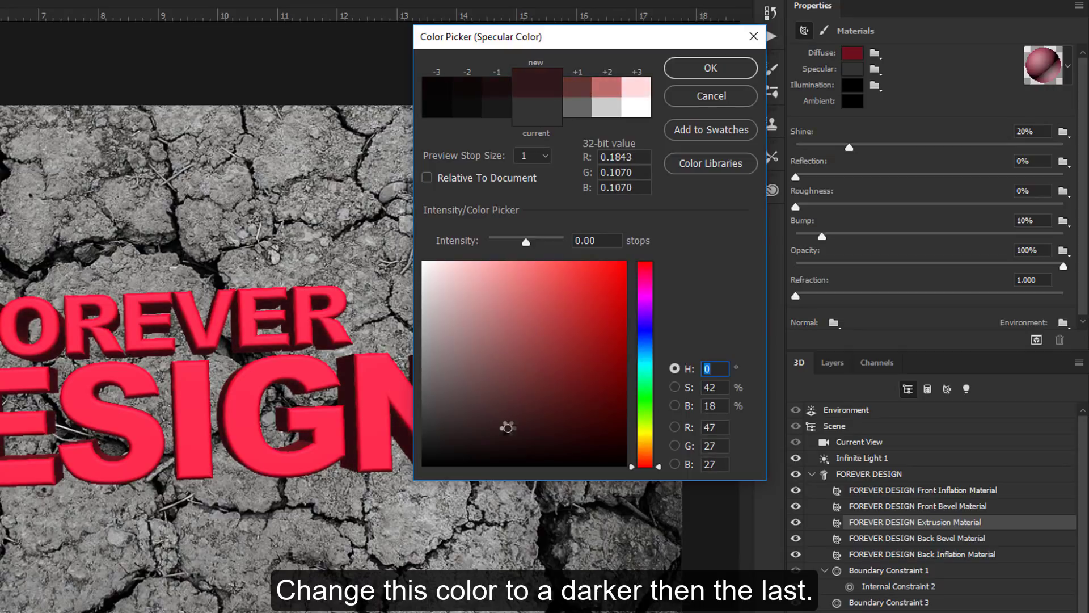
pyautogui.click(734, 66)
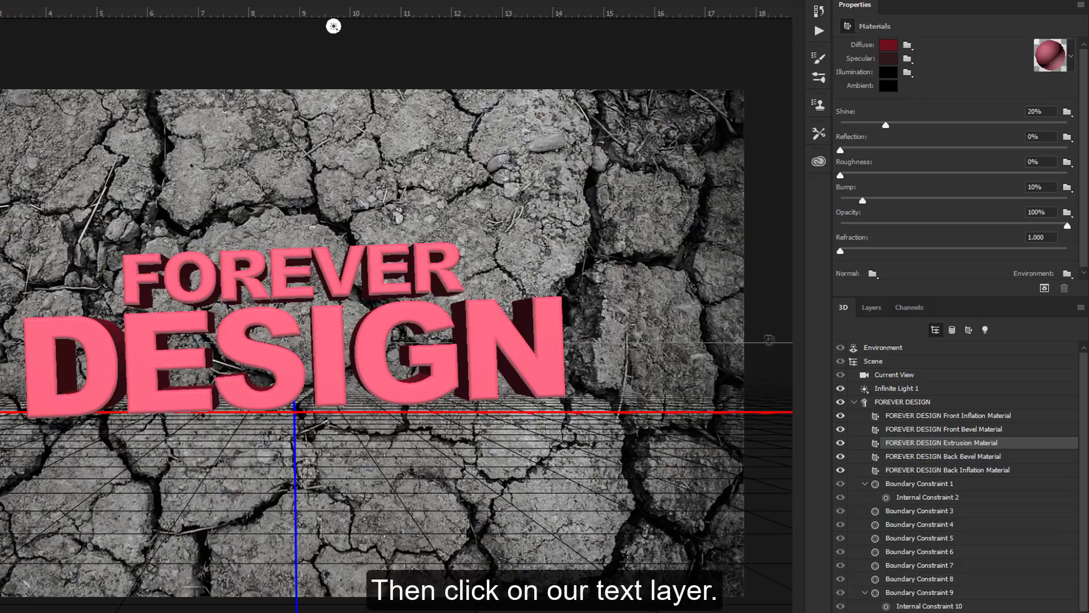
# - Select the FOREVER DESIGN text mesh and render the 3D layer
pyautogui.click(902, 403)
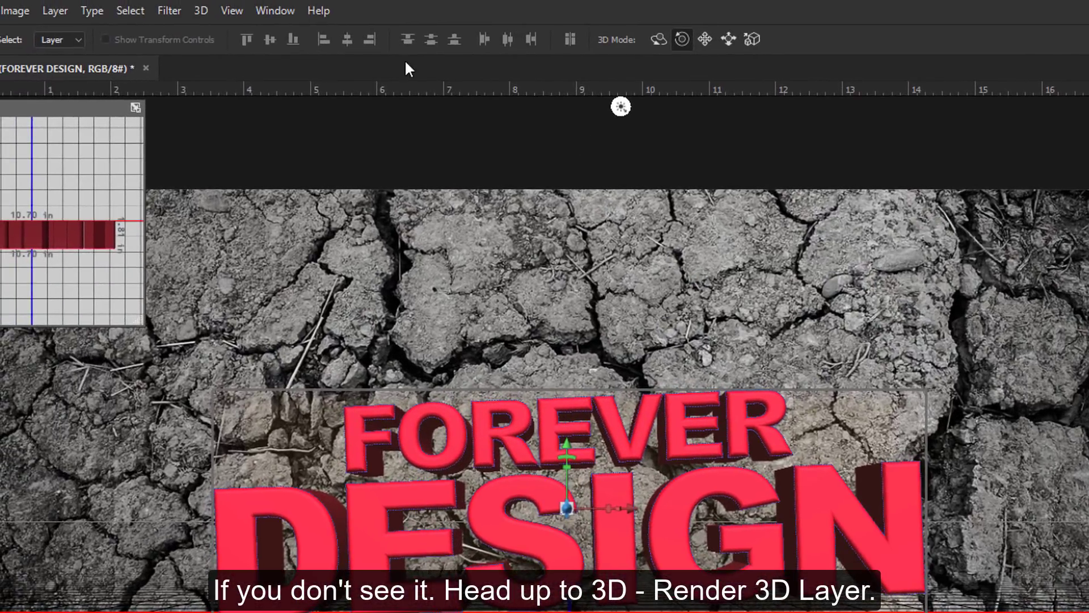
pyautogui.click(205, 11)
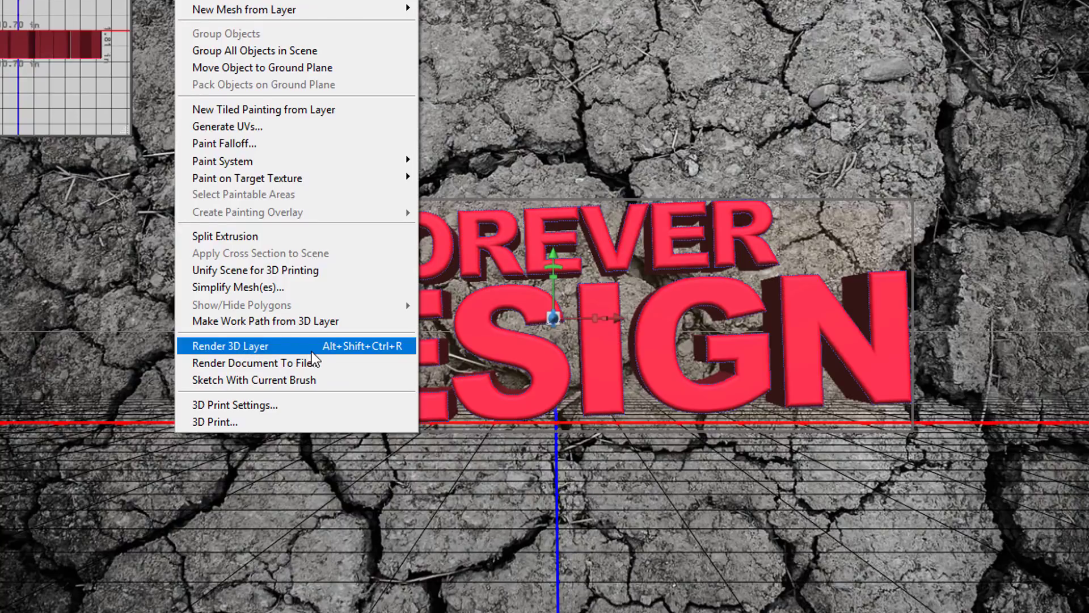
pyautogui.click(312, 349)
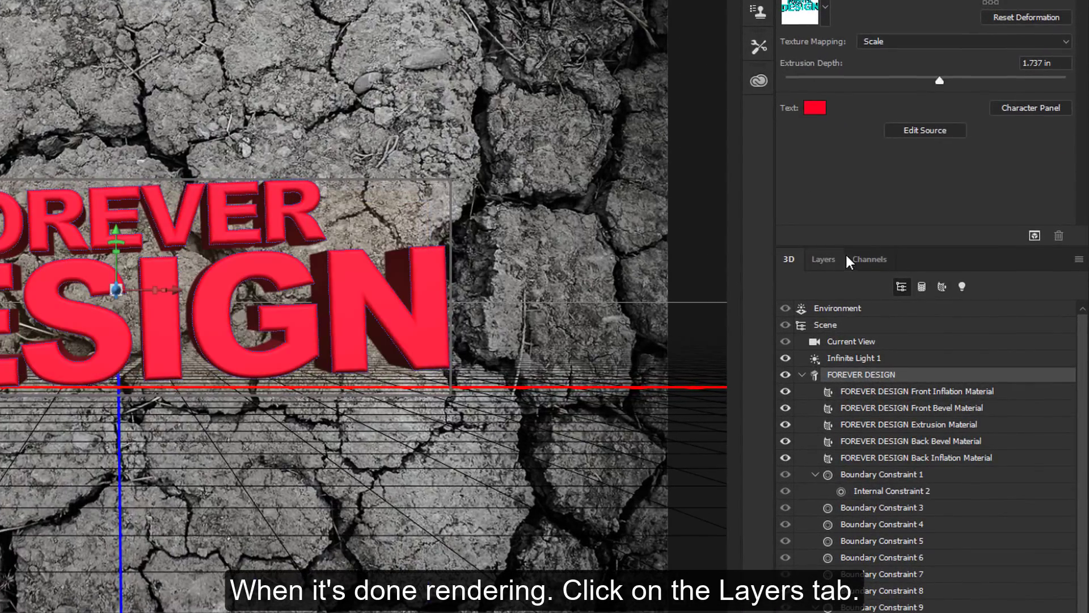
# - Convert the FOREVER DESIGN layer into a Smart Object
pyautogui.click(823, 256)
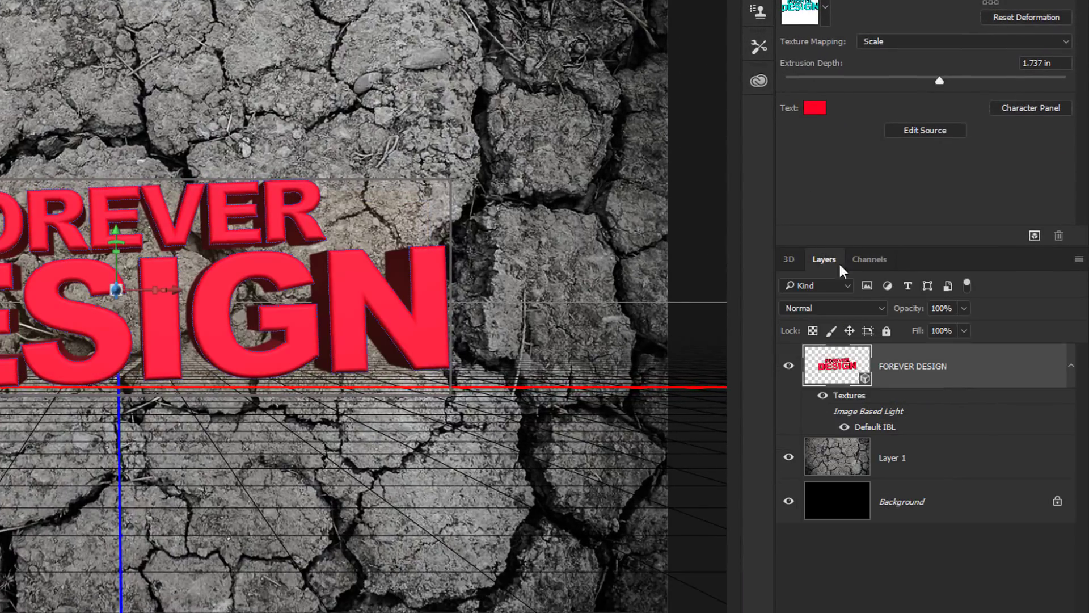
pyautogui.rightClick(923, 371)
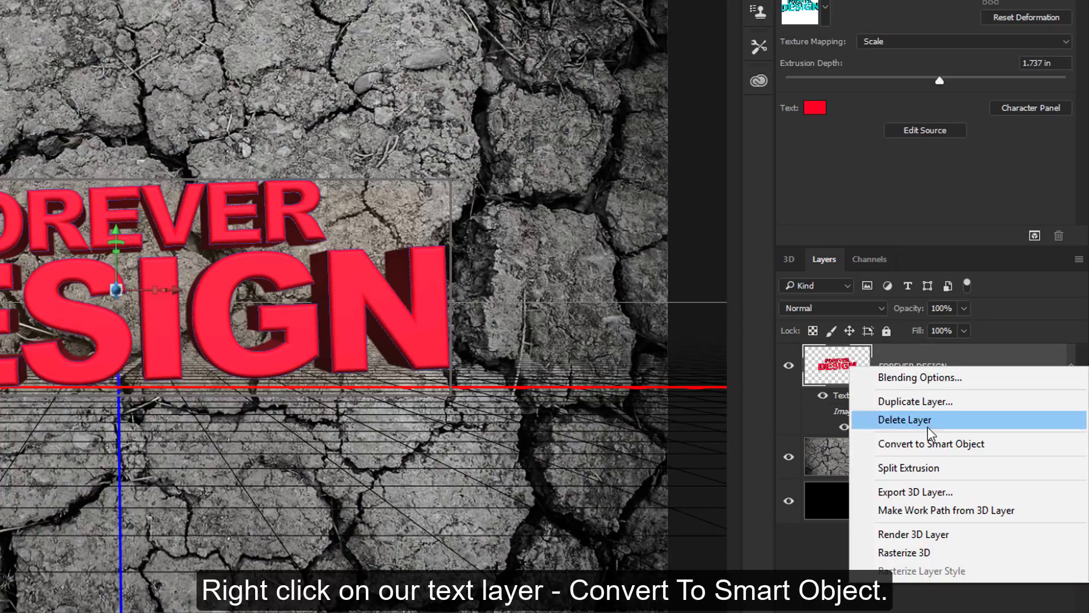
pyautogui.click(931, 443)
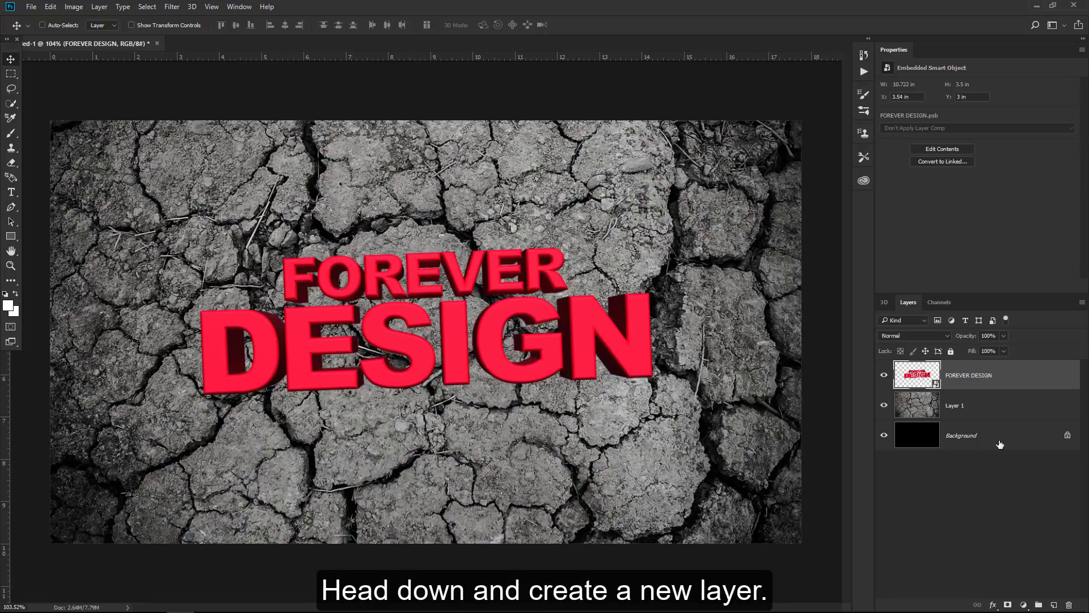
# - Add a new layer named SHADOW1 beneath the text layer
pyautogui.click(1054, 605)
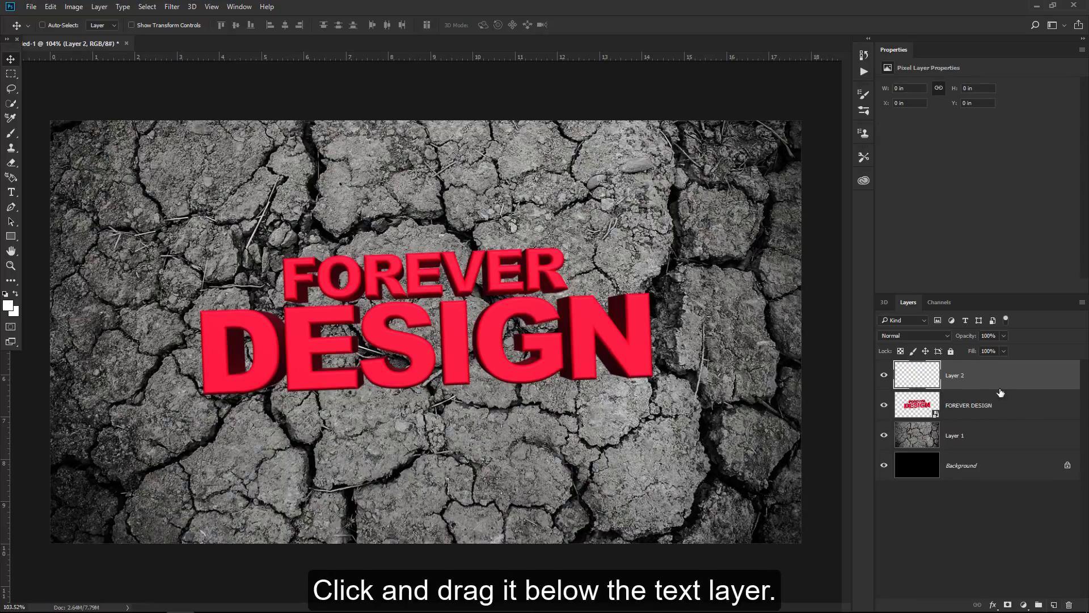
pyautogui.moveTo(972, 377); pyautogui.dragTo(981, 409)
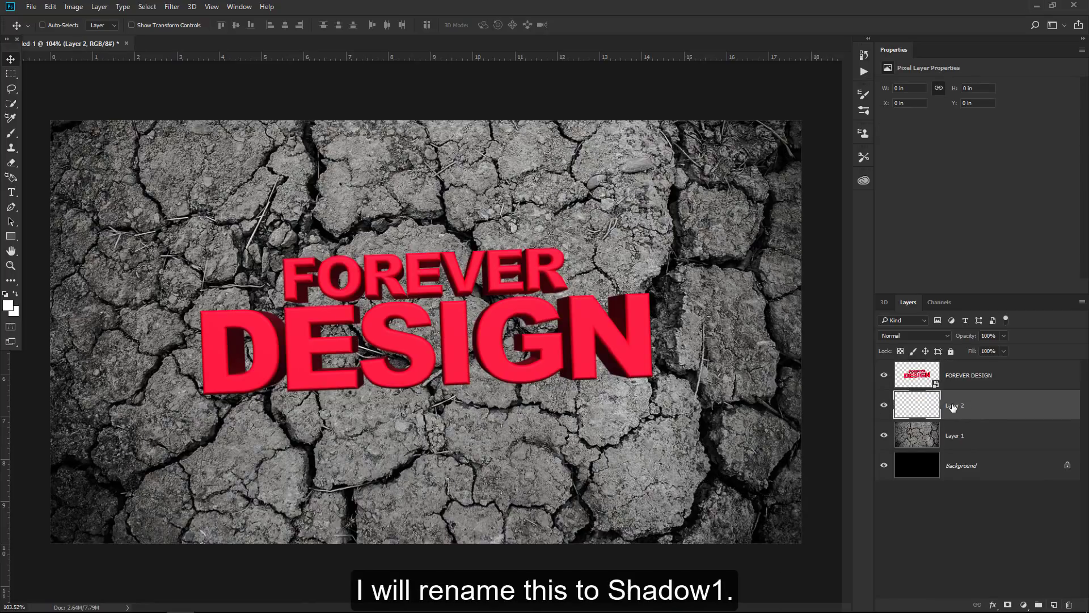
pyautogui.doubleClick(954, 405)
pyautogui.write('1')
pyautogui.press('Return')
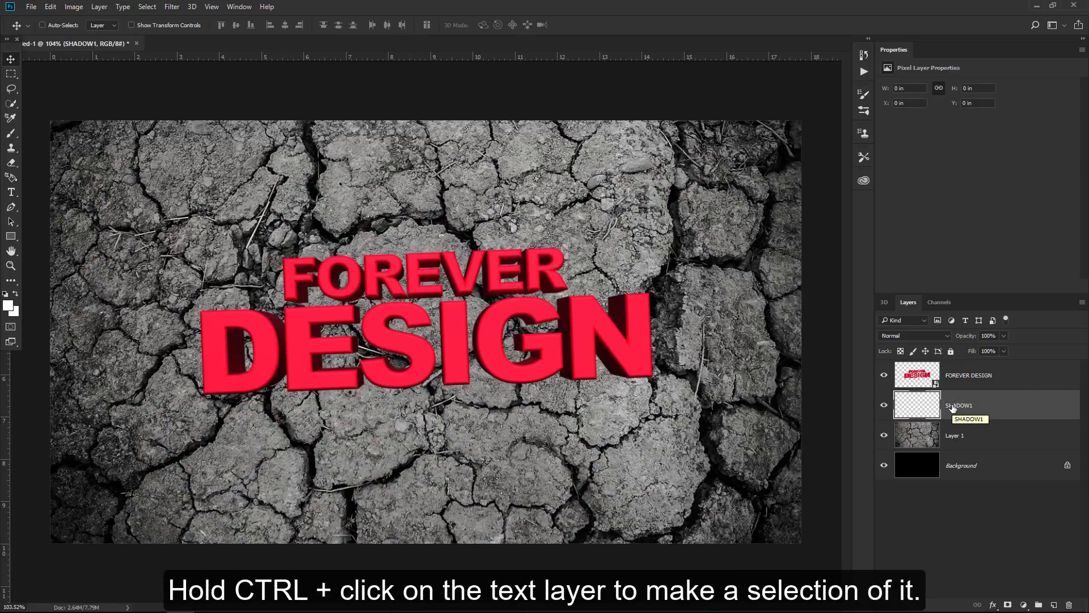
# - Fill the FOREVER DESIGN letter shapes with black on SHADOW1, then deselect
pyautogui.press('ctrl')
pyautogui.keyDown('ctrl'); pyautogui.click(912, 376); pyautogui.keyUp('ctrl')
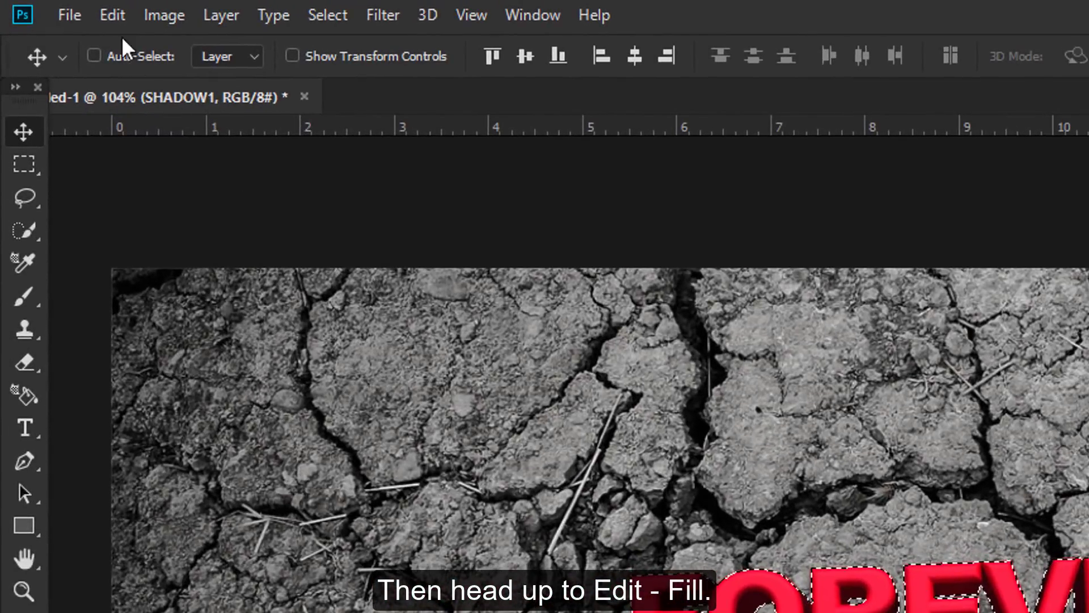
pyautogui.click(112, 15)
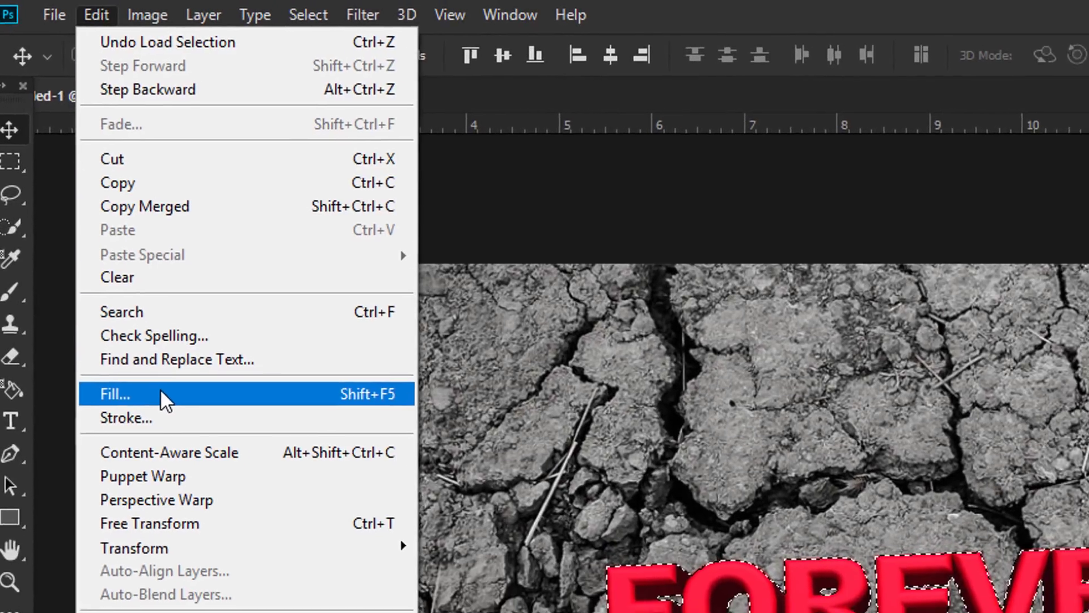
pyautogui.click(177, 397)
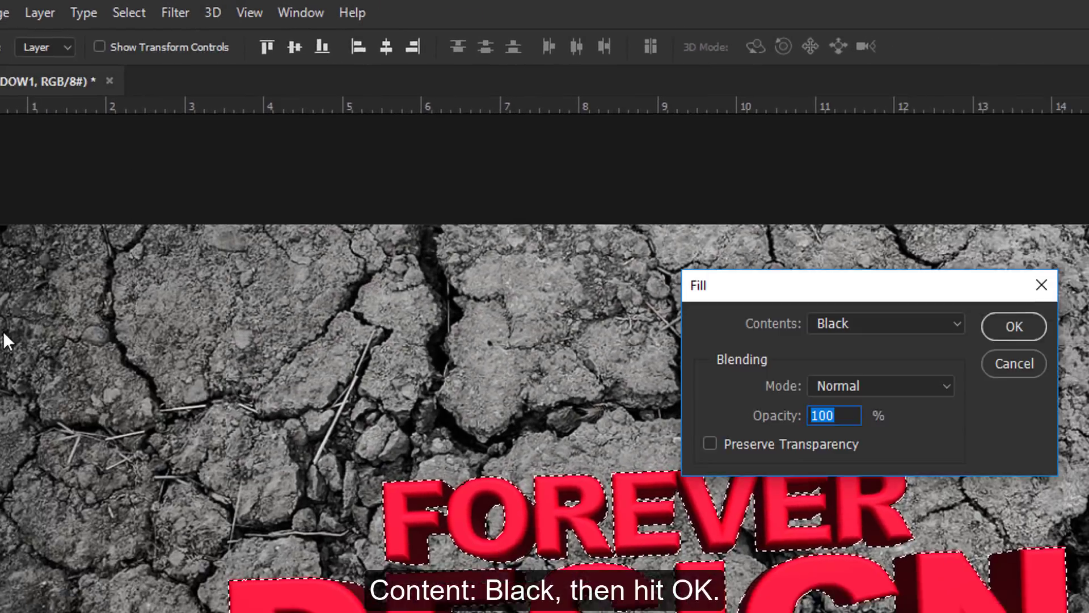
pyautogui.click(801, 310)
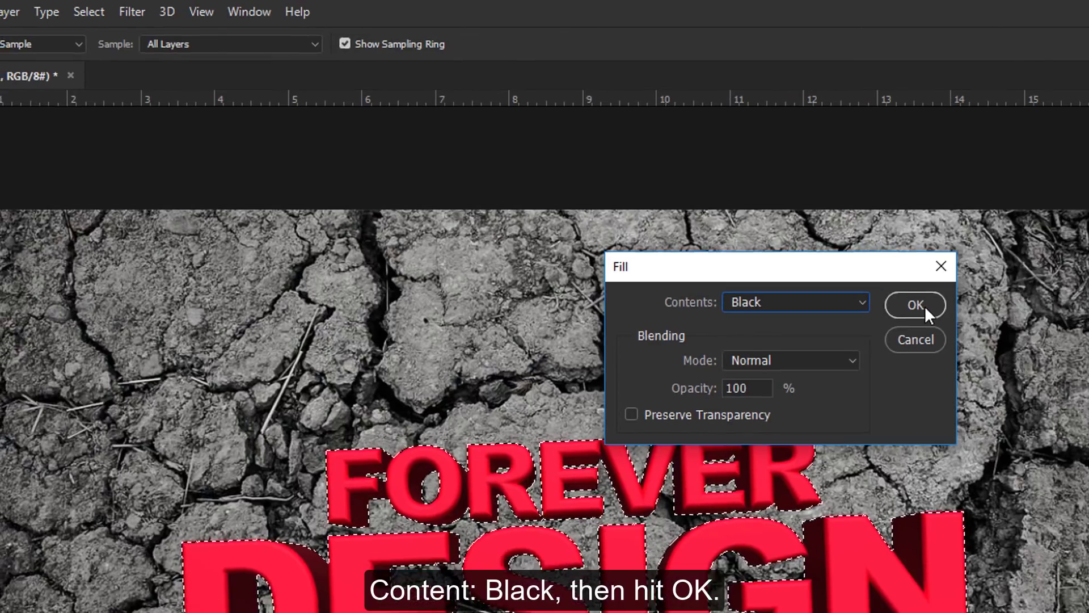
pyautogui.click(926, 308)
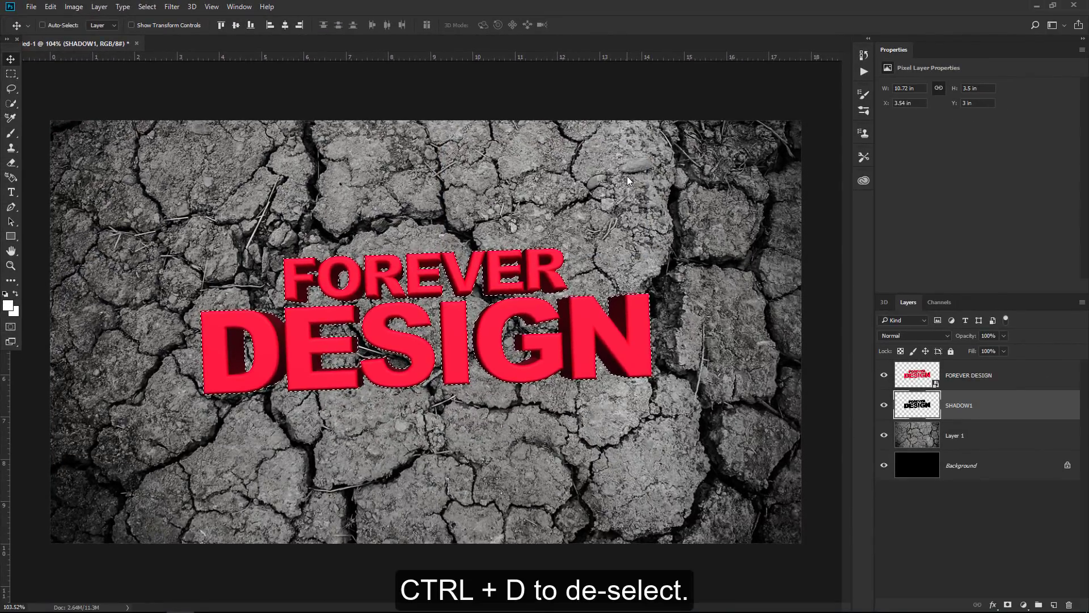
pyautogui.hotkey('ctrl', 'd')
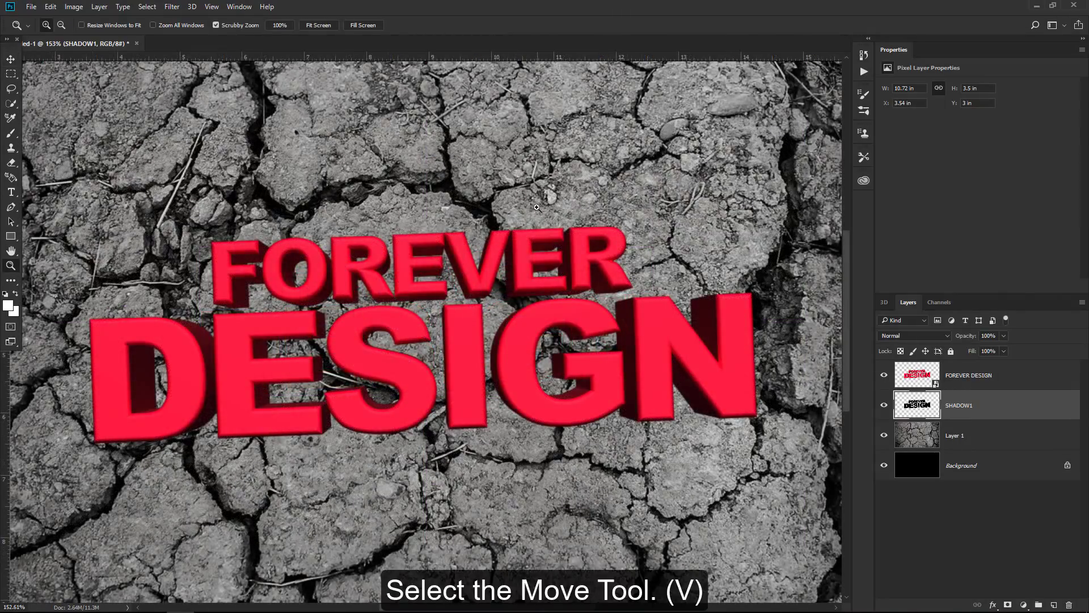
# - Nudge SHADOW1 slightly down and to the right of the text
pyautogui.press('v')
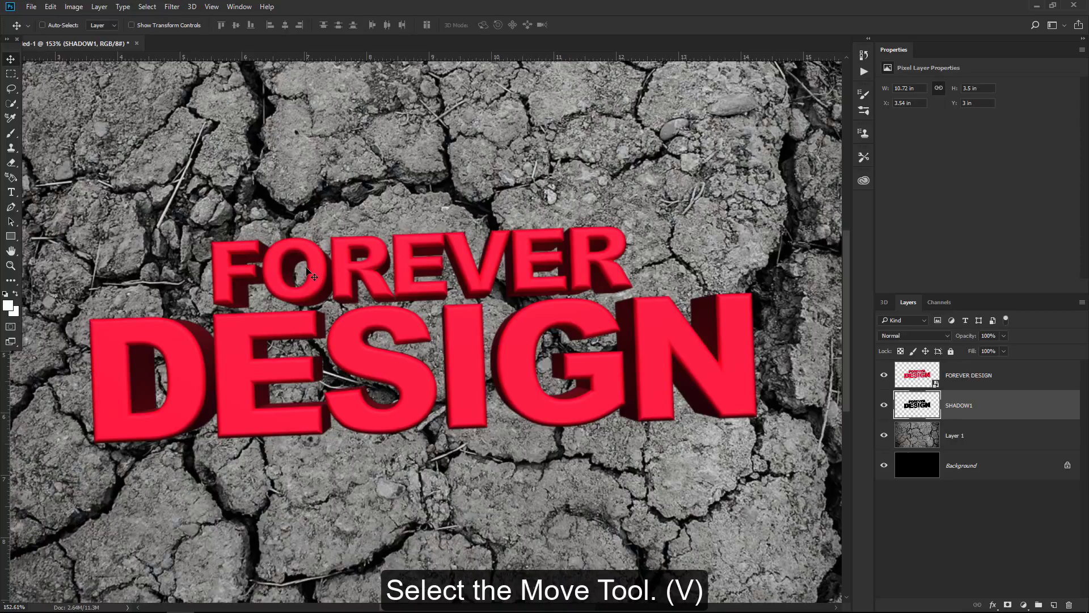
pyautogui.press('Down')
pyautogui.press('Down')
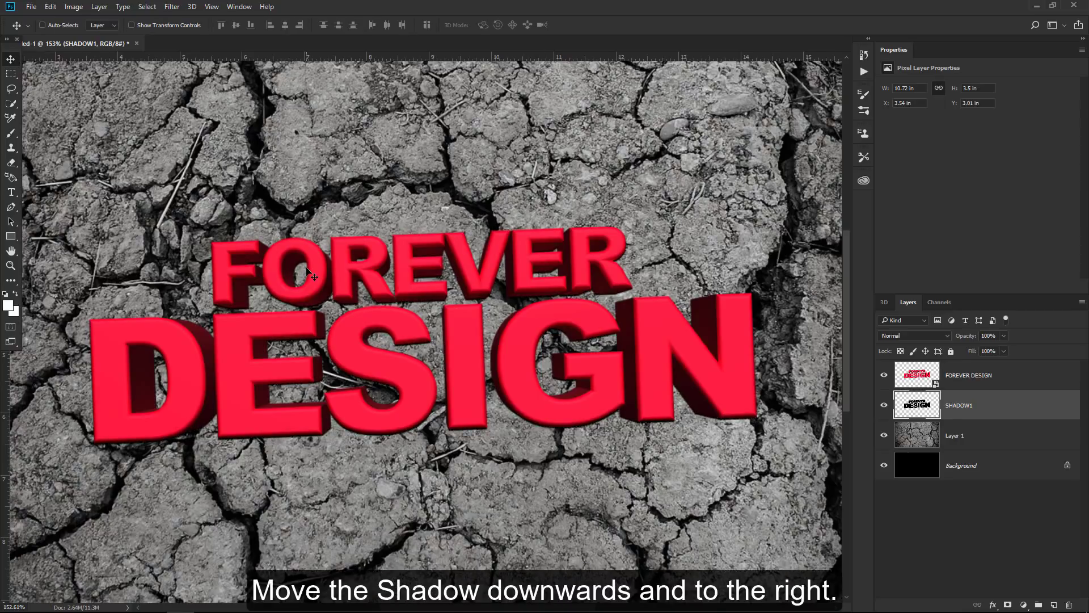
pyautogui.press('Down')
pyautogui.press('Down')
pyautogui.press('Right')
pyautogui.press('Right')
pyautogui.press('Right')
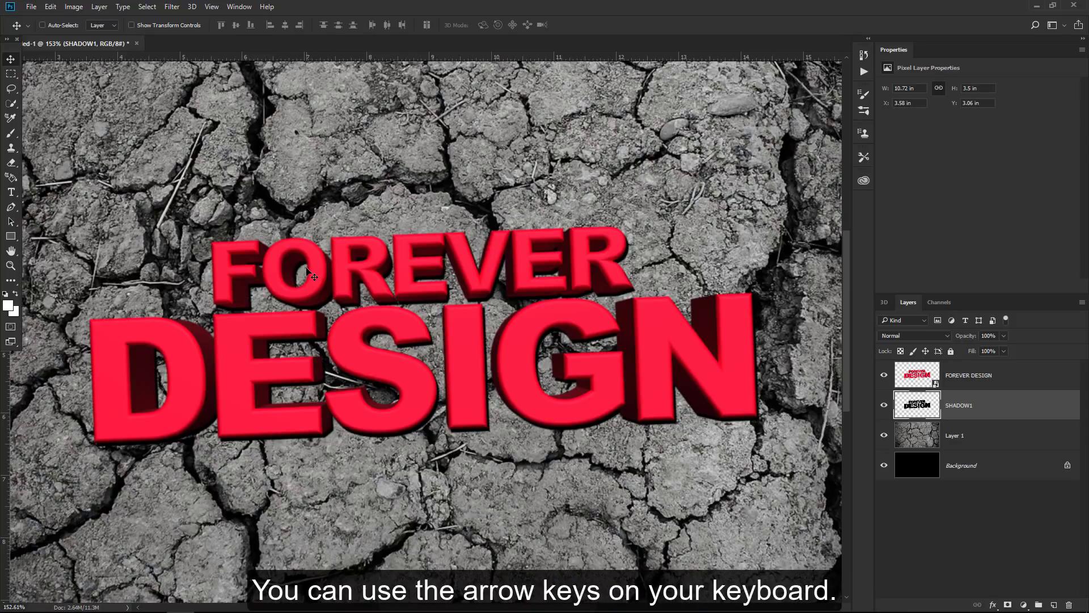
pyautogui.press('Right')
pyautogui.press('Down')
pyautogui.press('Up')
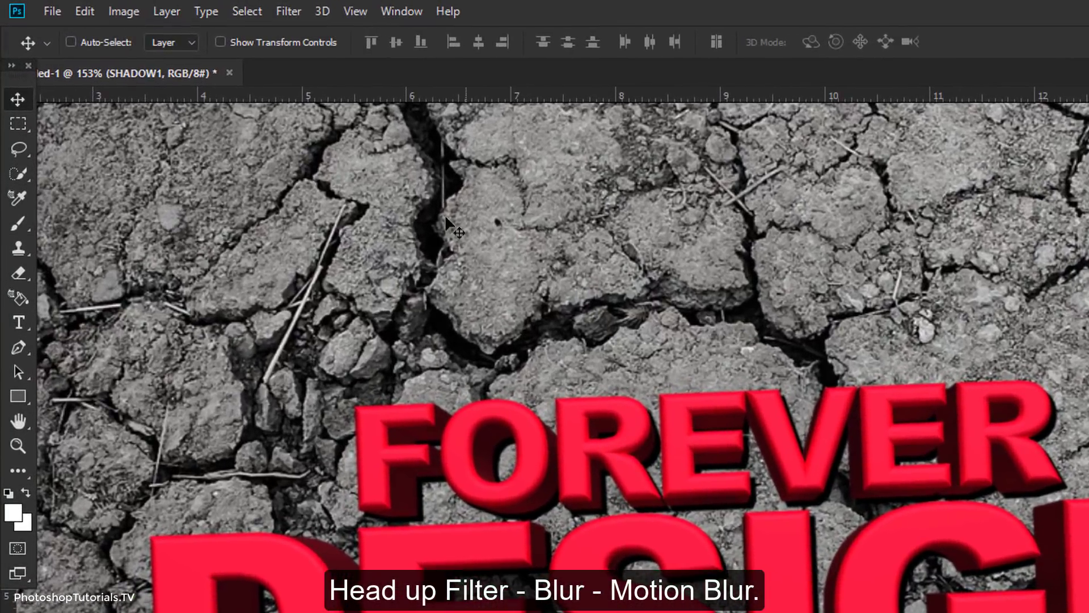
# - Apply a Motion Blur of −43° over about 10 pixels to SHADOW1
pyautogui.click(287, 11)
pyautogui.moveTo(400, 221)
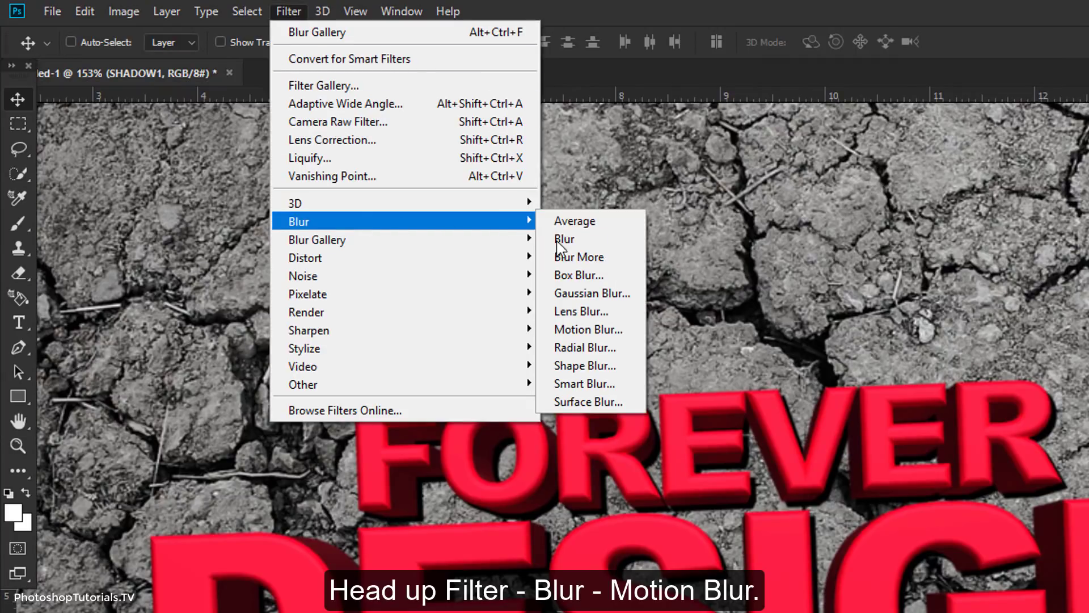
pyautogui.click(549, 330)
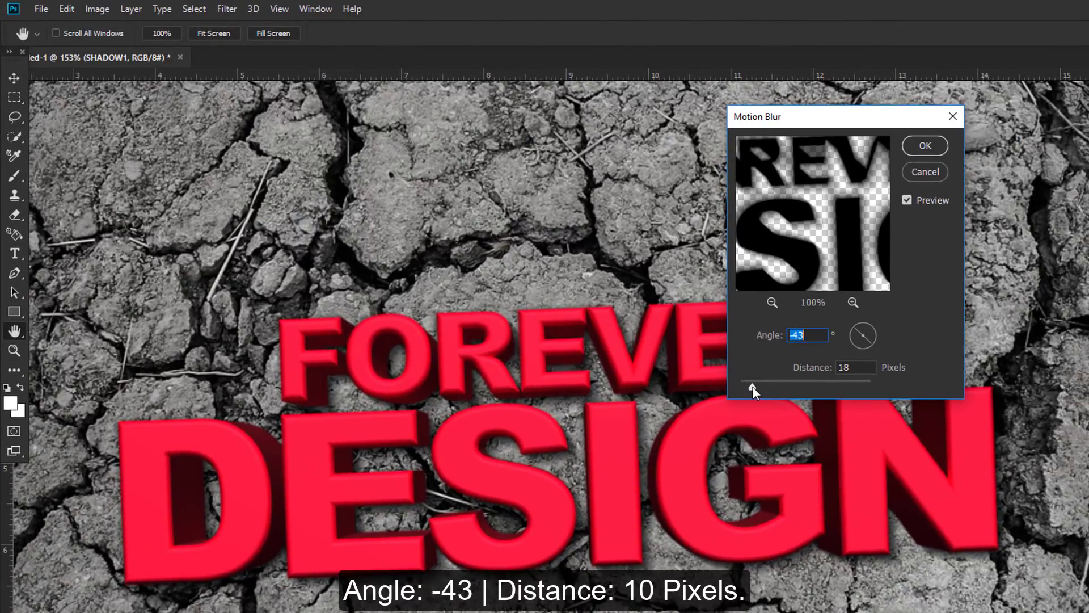
pyautogui.moveTo(754, 386); pyautogui.dragTo(747, 386)
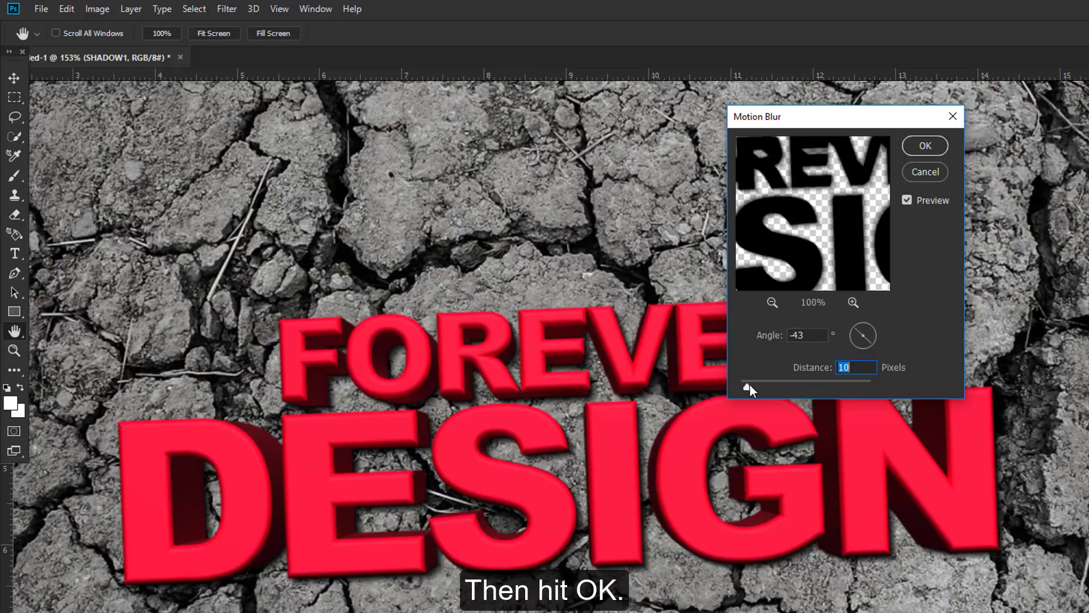
pyautogui.click(925, 145)
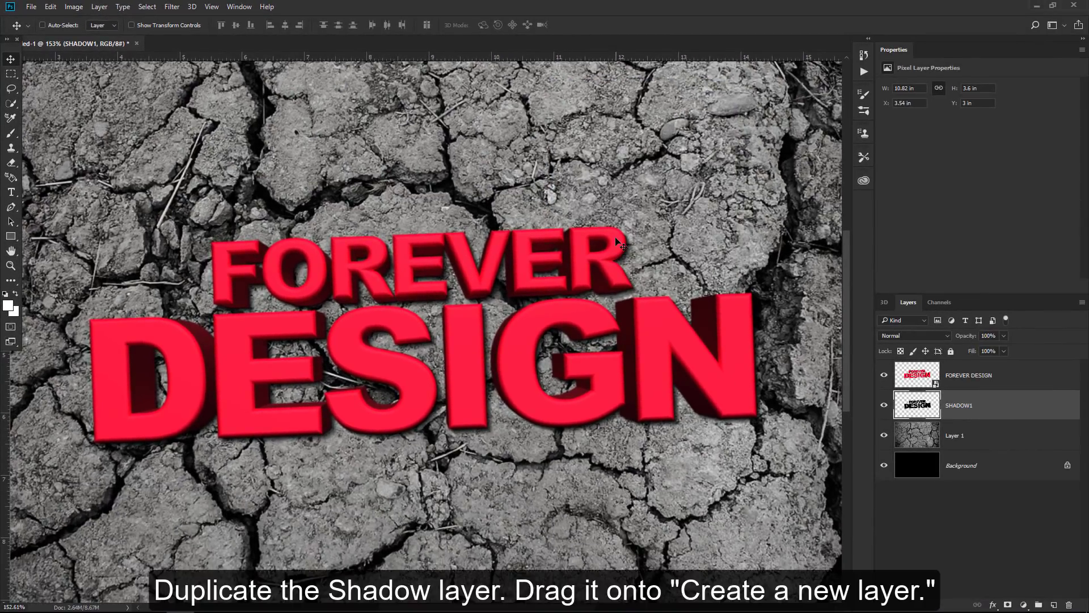
# - Duplicate SHADOW1 and offset the copy further right and down
pyautogui.moveTo(959, 408); pyautogui.dragTo(1055, 604)
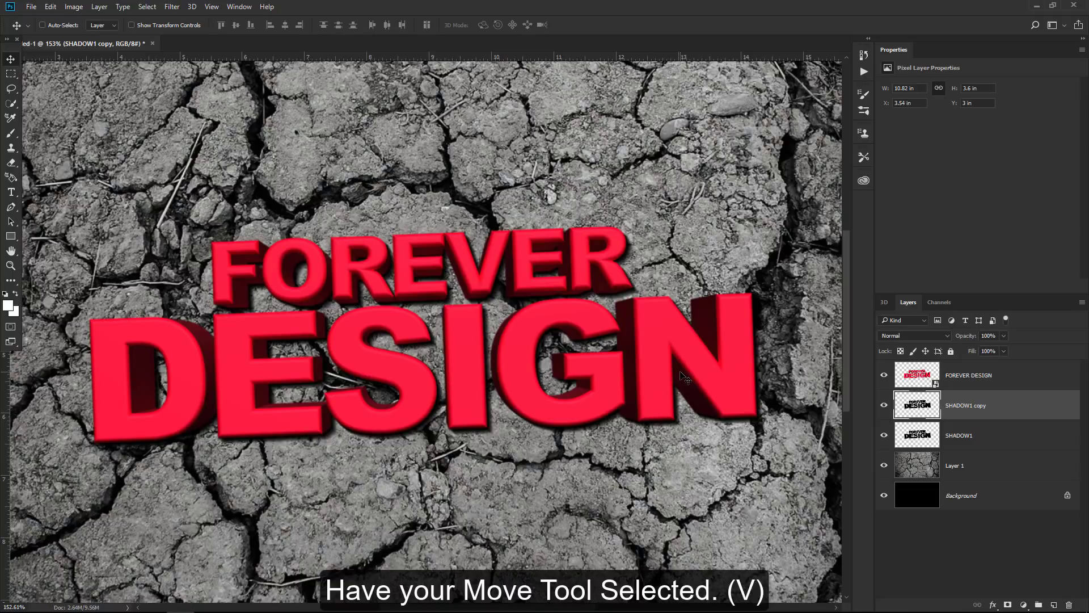
pyautogui.moveTo(680, 371); pyautogui.dragTo(685, 374)
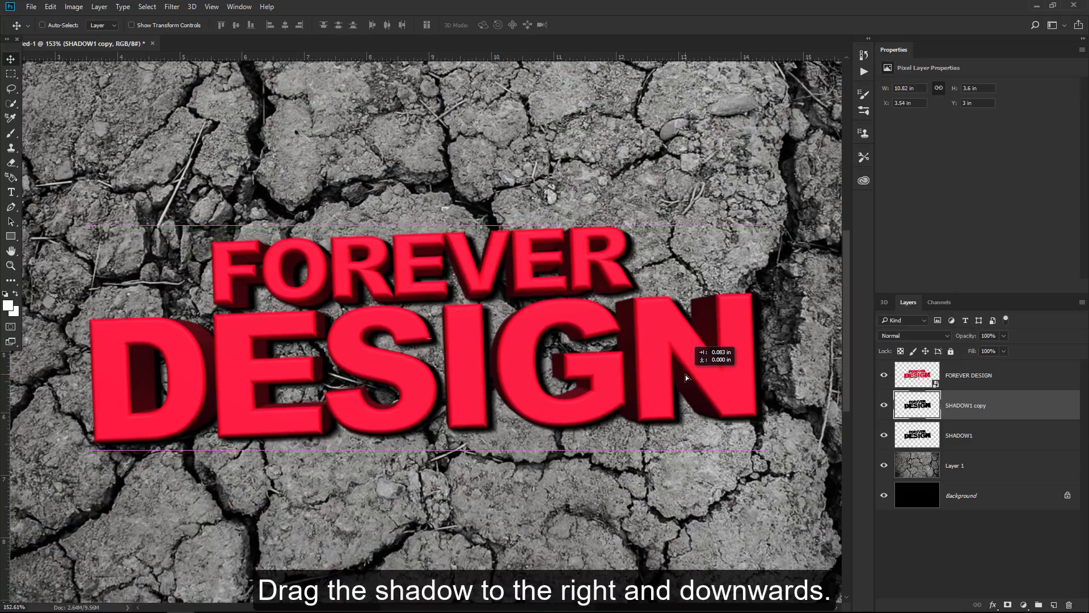
pyautogui.press('Down')
pyautogui.press('Down')
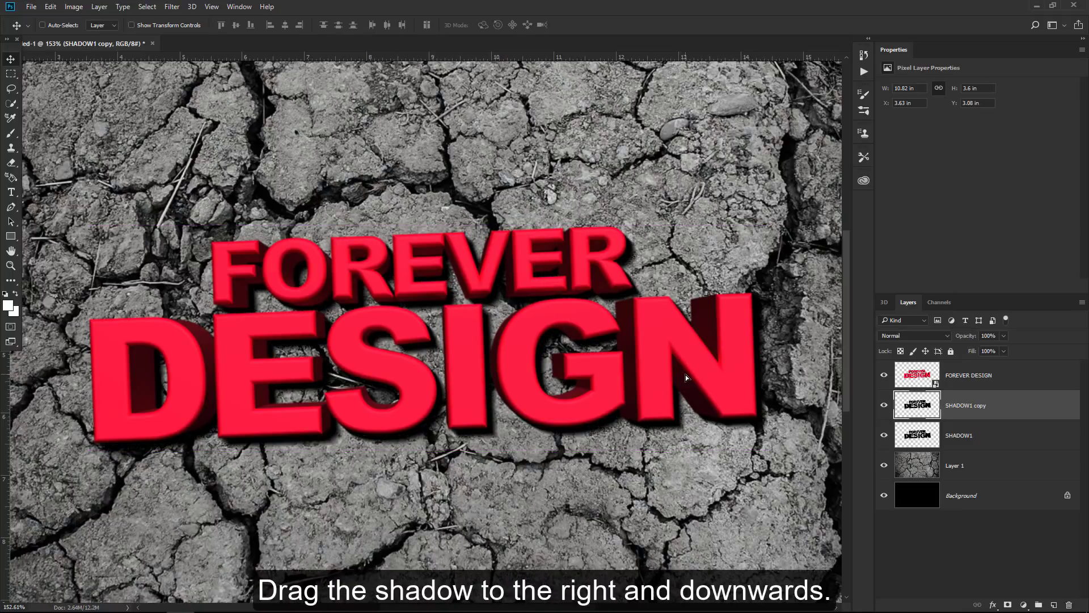
pyautogui.press('Down')
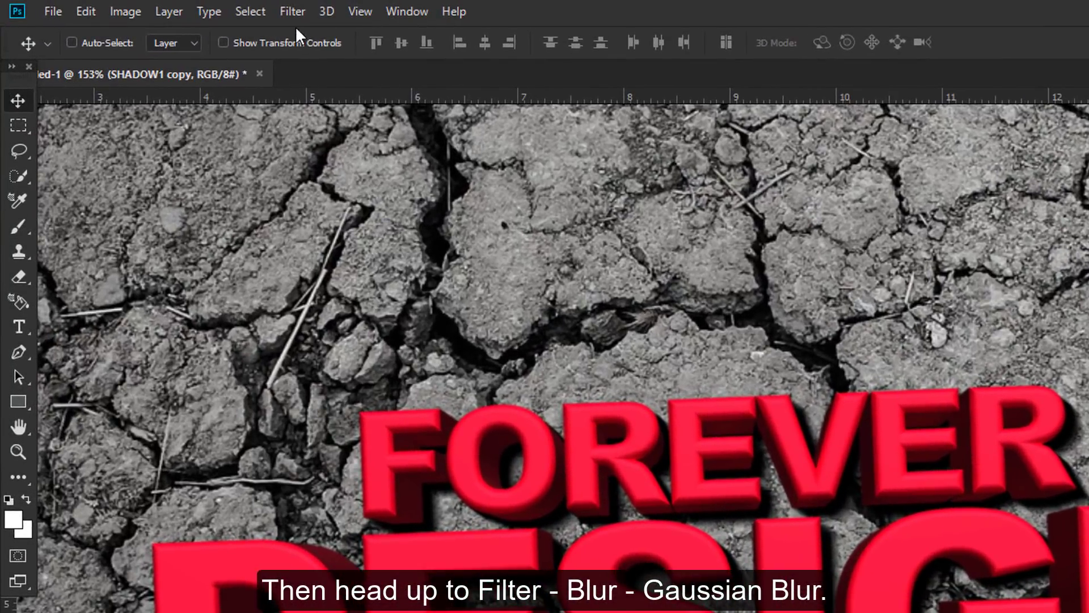
# - Apply a 6-pixel Gaussian Blur to the SHADOW1 copy
pyautogui.click(292, 11)
pyautogui.moveTo(303, 225)
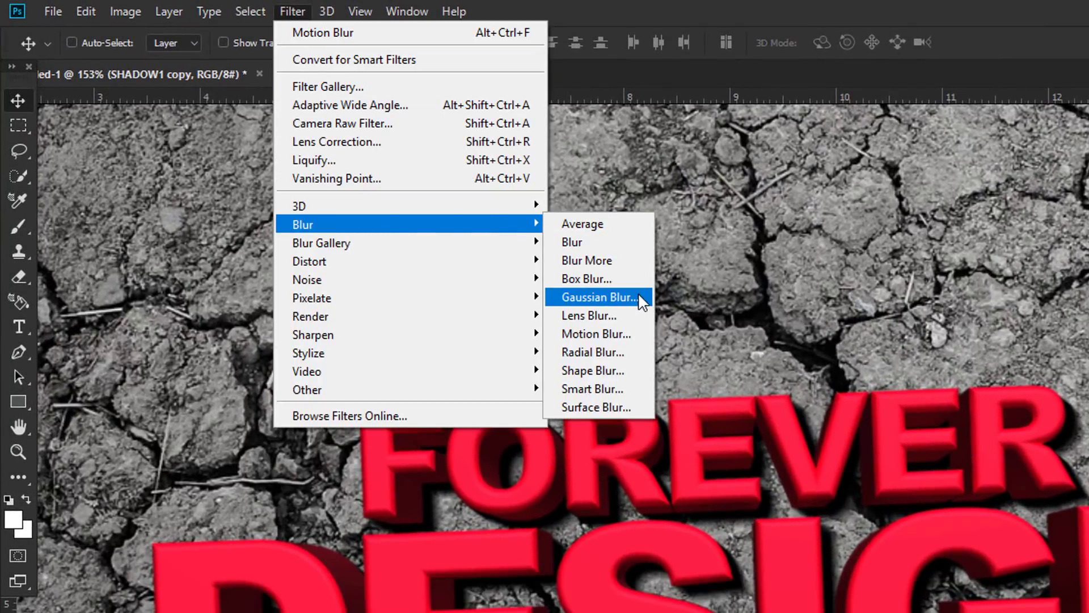
pyautogui.click(638, 296)
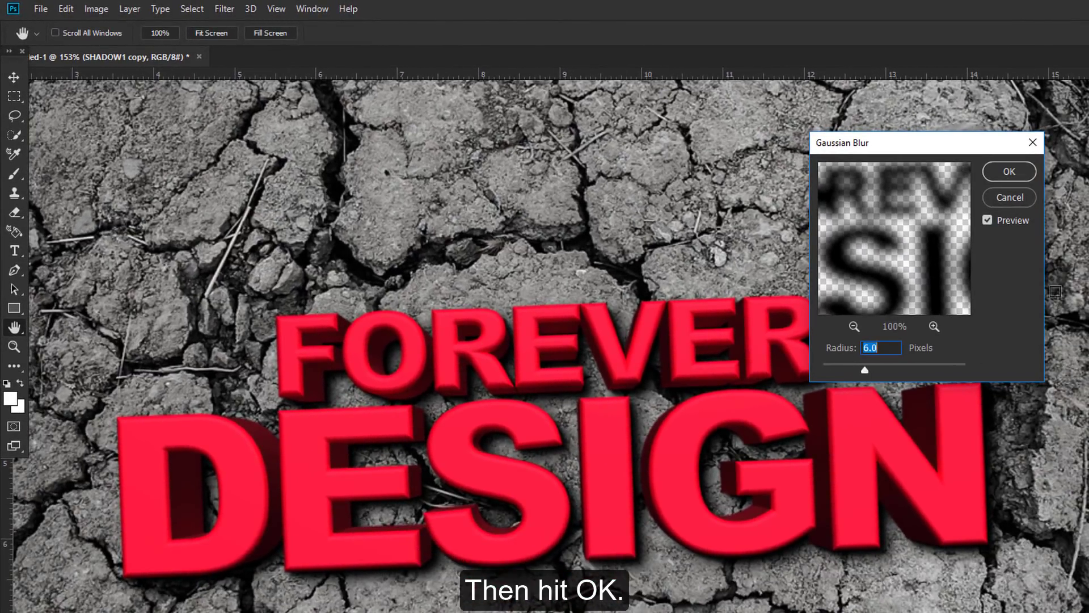
pyautogui.click(1009, 171)
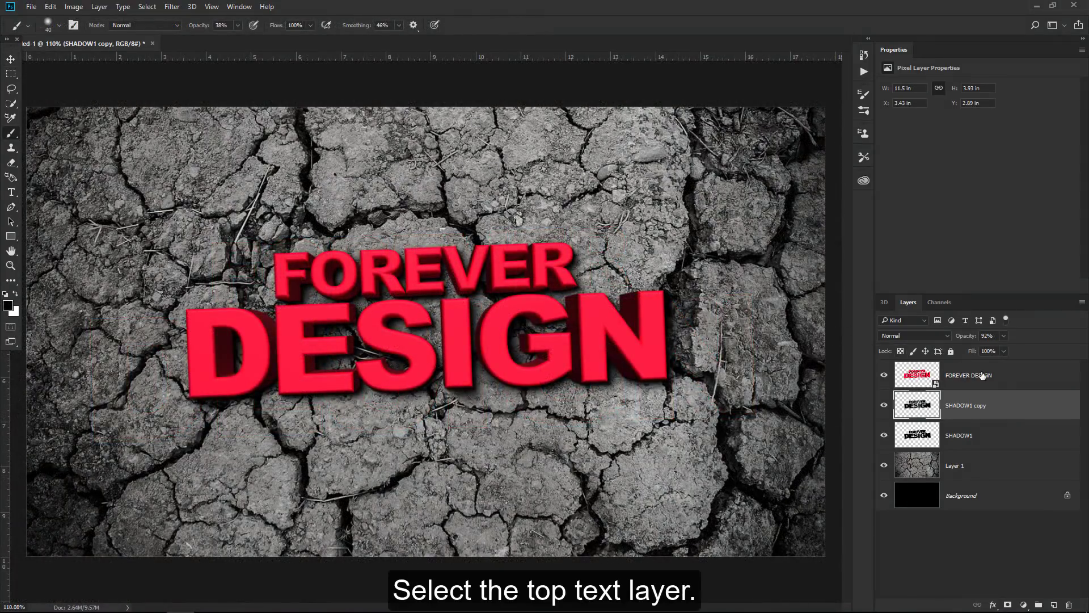
# - Above FOREVER DESIGN, add a Gradient fill layer using the Foreground to Transparent preset
pyautogui.click(983, 375)
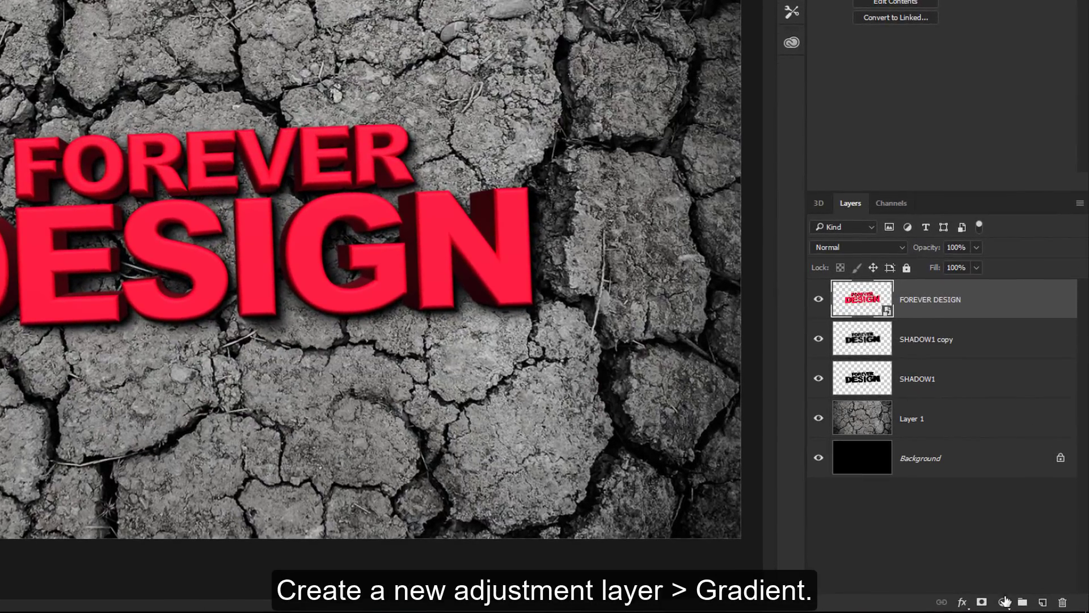
pyautogui.click(1005, 601)
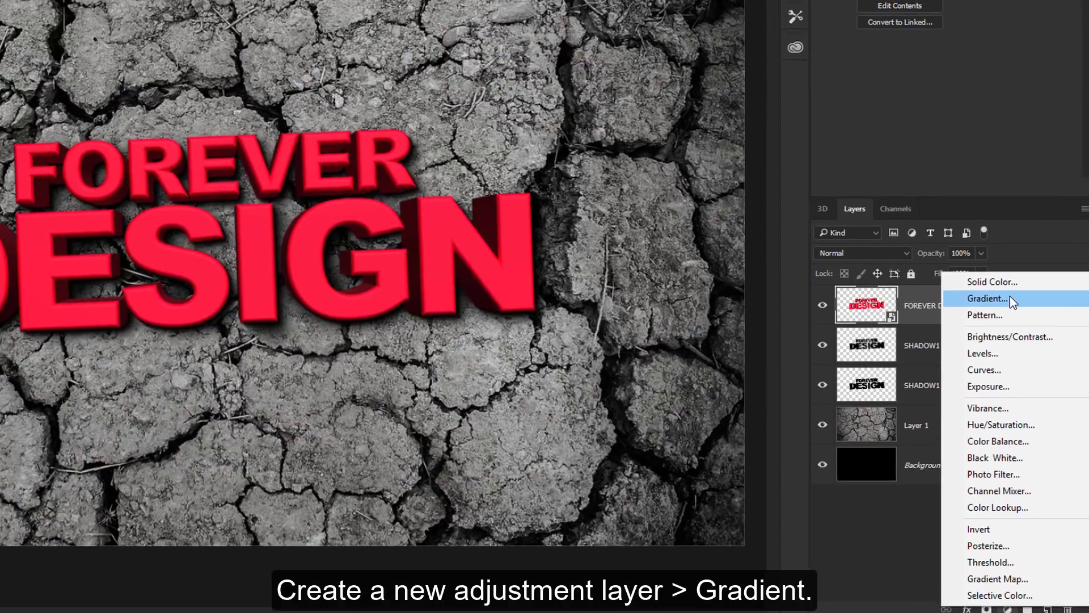
pyautogui.click(1009, 294)
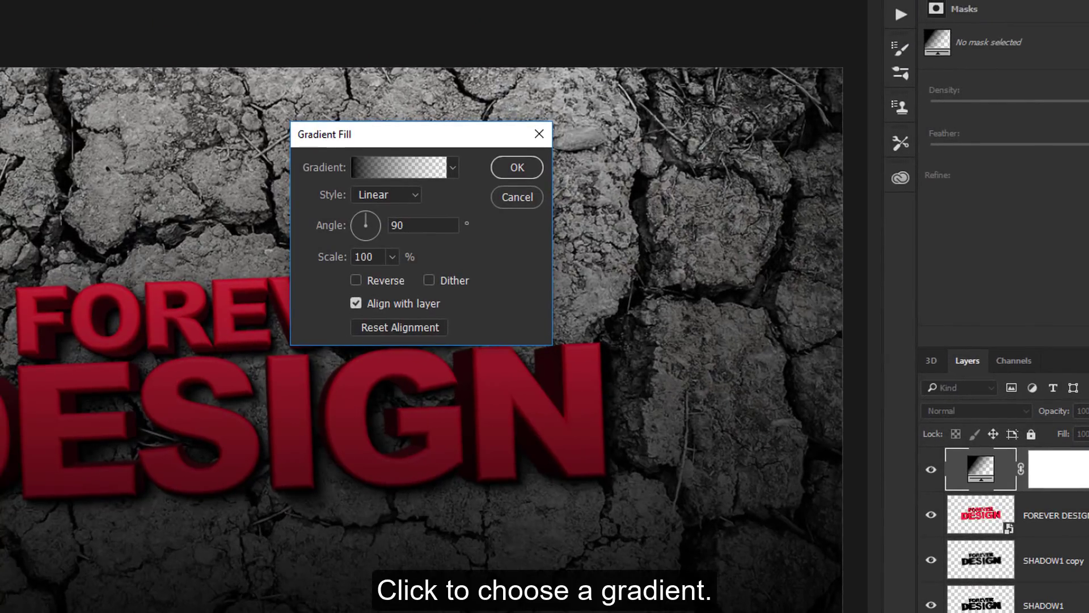
pyautogui.click(397, 171)
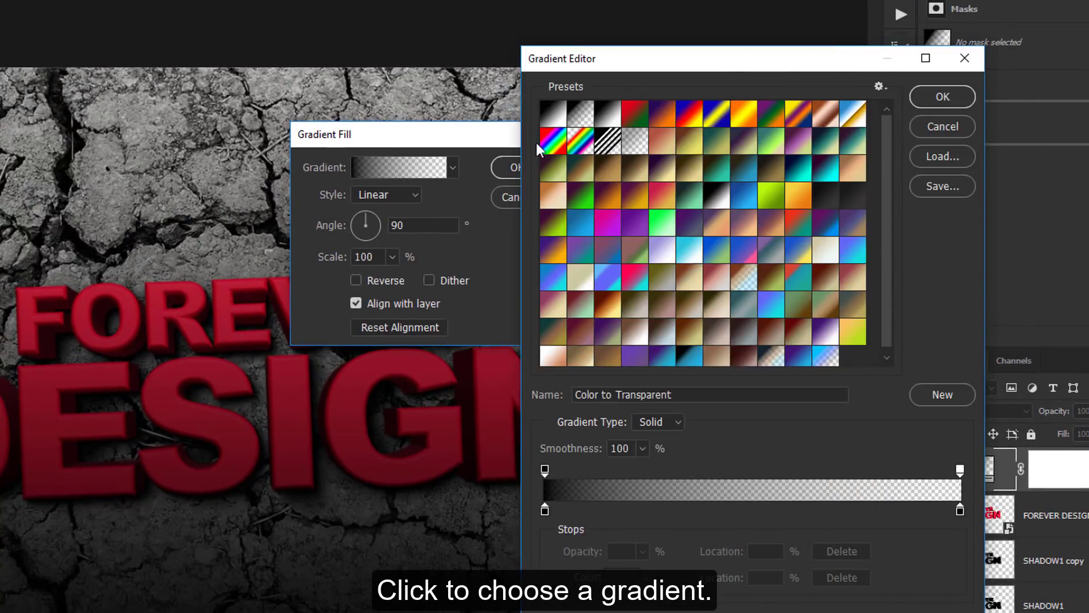
pyautogui.click(582, 119)
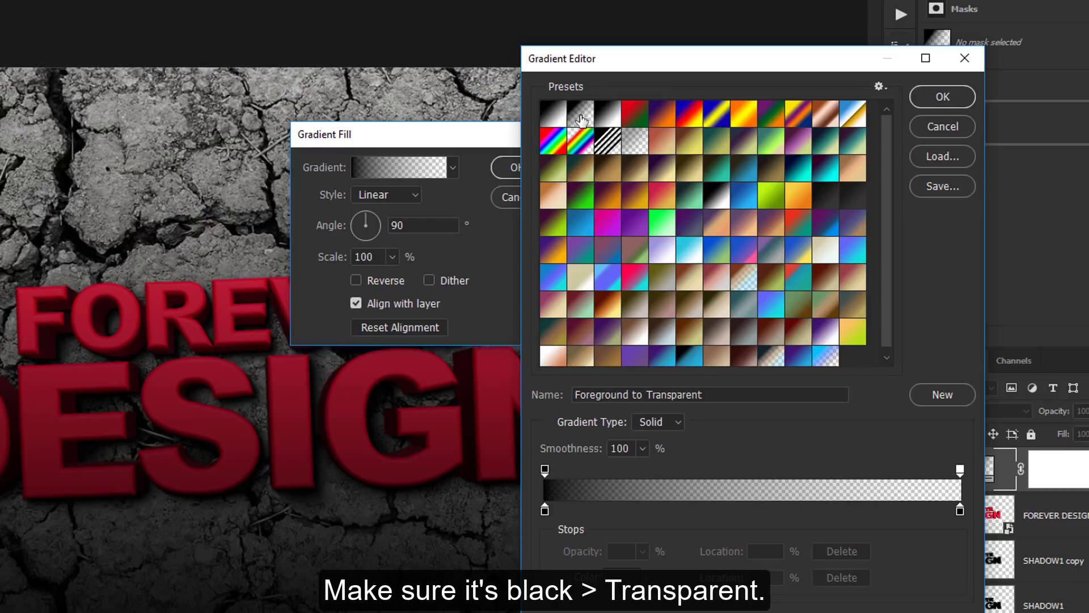
pyautogui.click(933, 98)
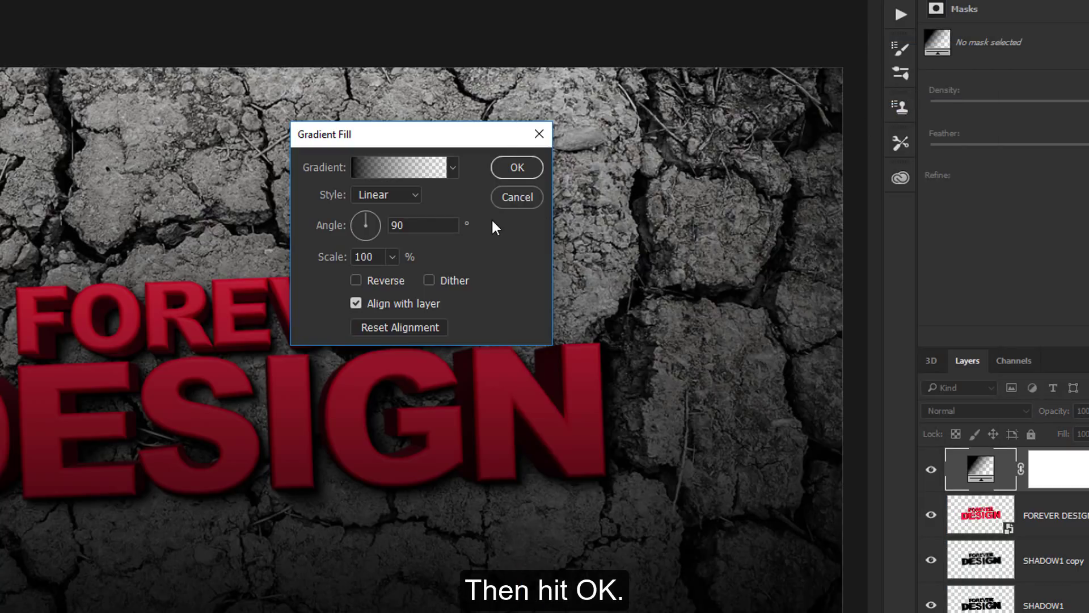
# - Make the gradient radial and reversed at 181% scale, and confirm the fill
pyautogui.click(416, 196)
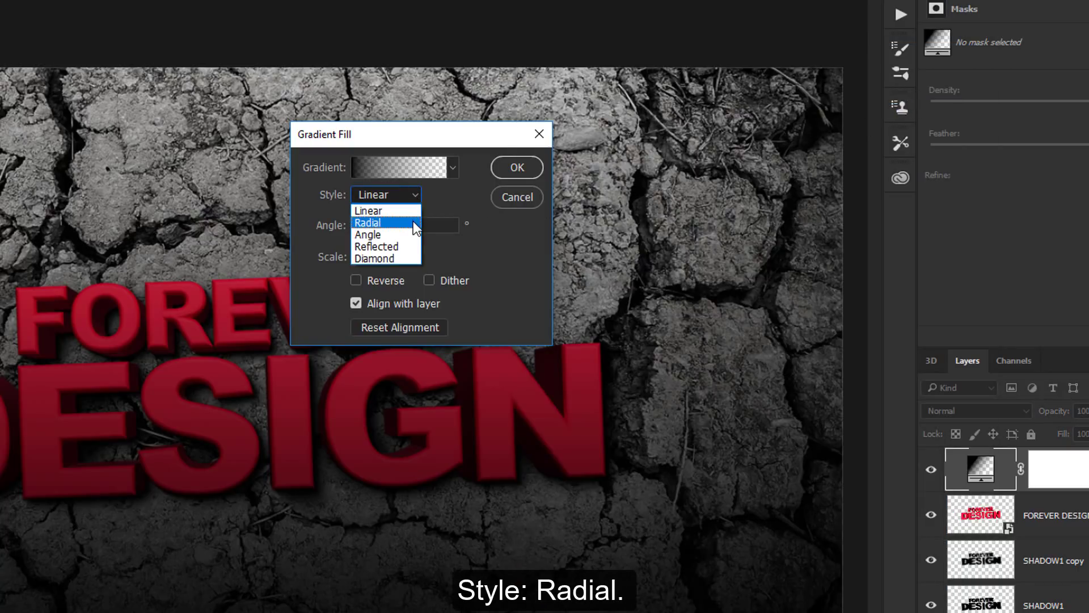
pyautogui.click(413, 220)
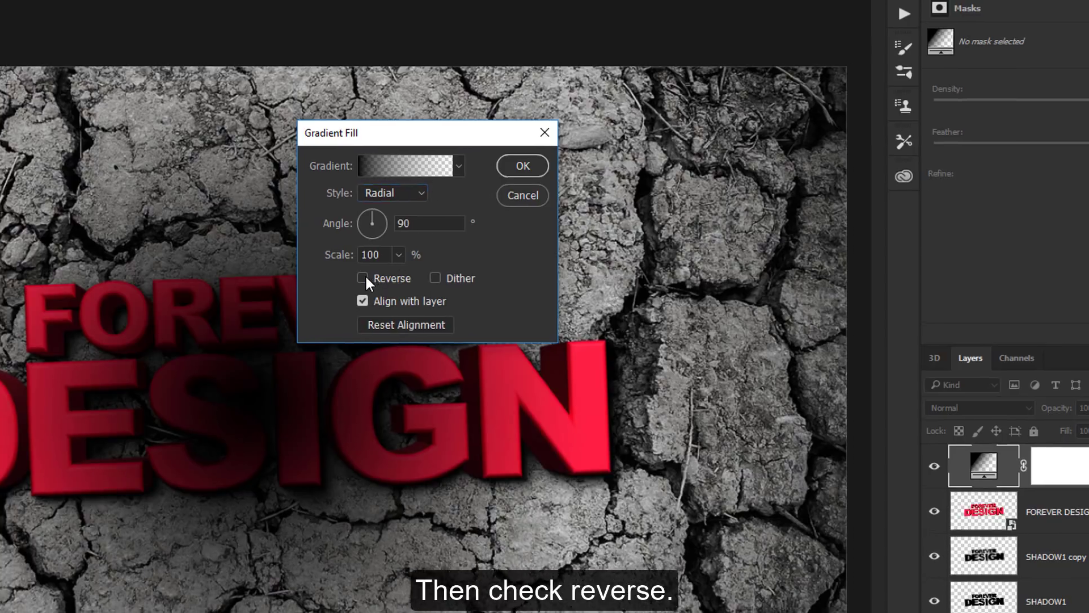
pyautogui.click(365, 276)
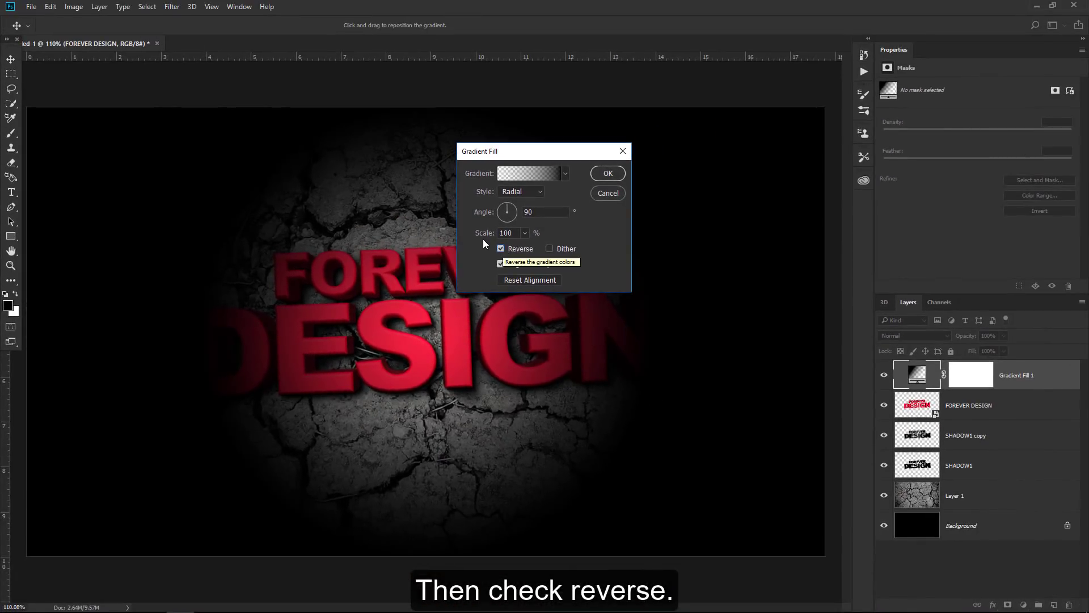
pyautogui.moveTo(484, 235); pyautogui.dragTo(483, 236)
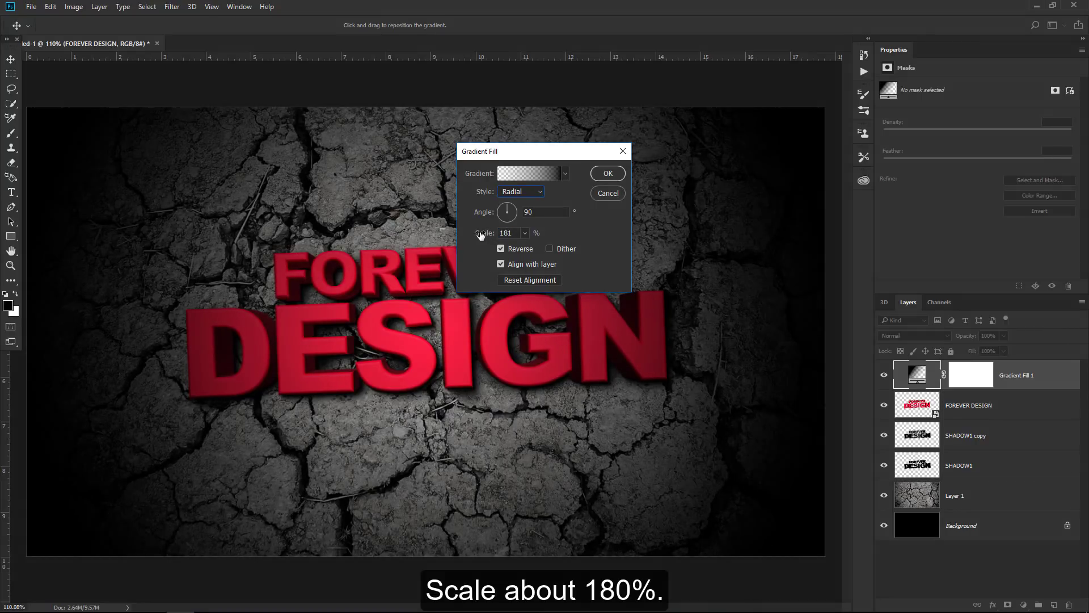
pyautogui.click(607, 173)
pyautogui.press('b')
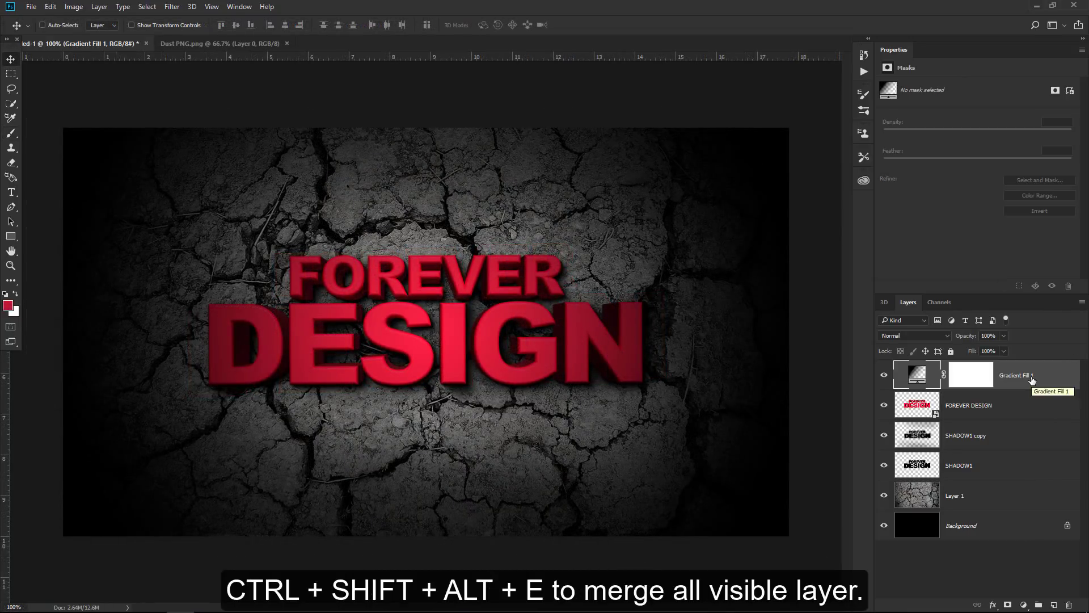
# - Stamp all visible layers into a new merged layer and rename it BLUR
pyautogui.press('ctrl')
pyautogui.hotkey('ctrl', 'shift', 'alt', 'e')
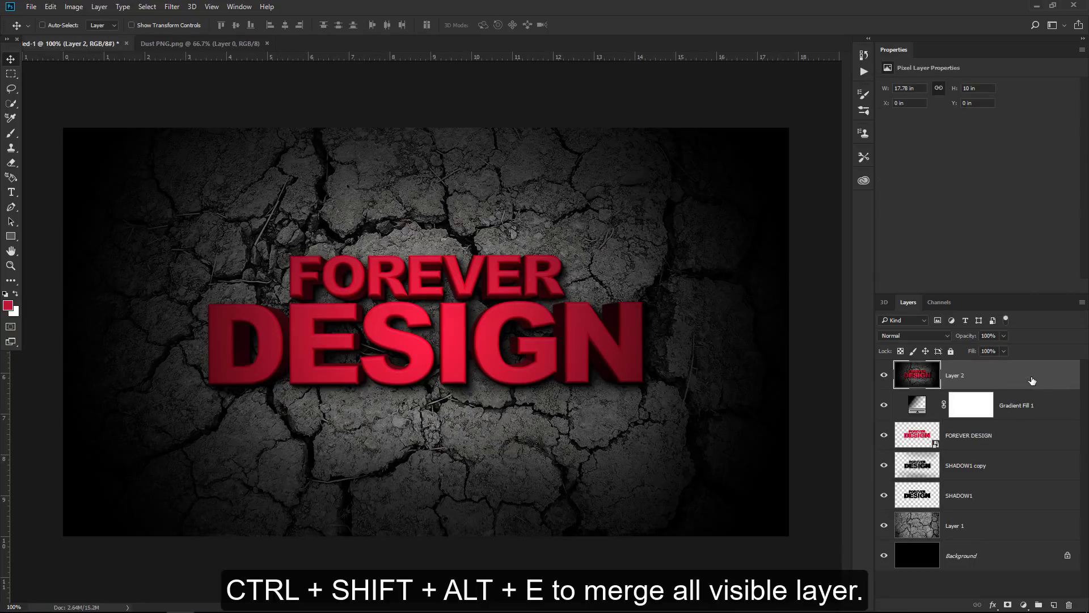
pyautogui.doubleClick(956, 375)
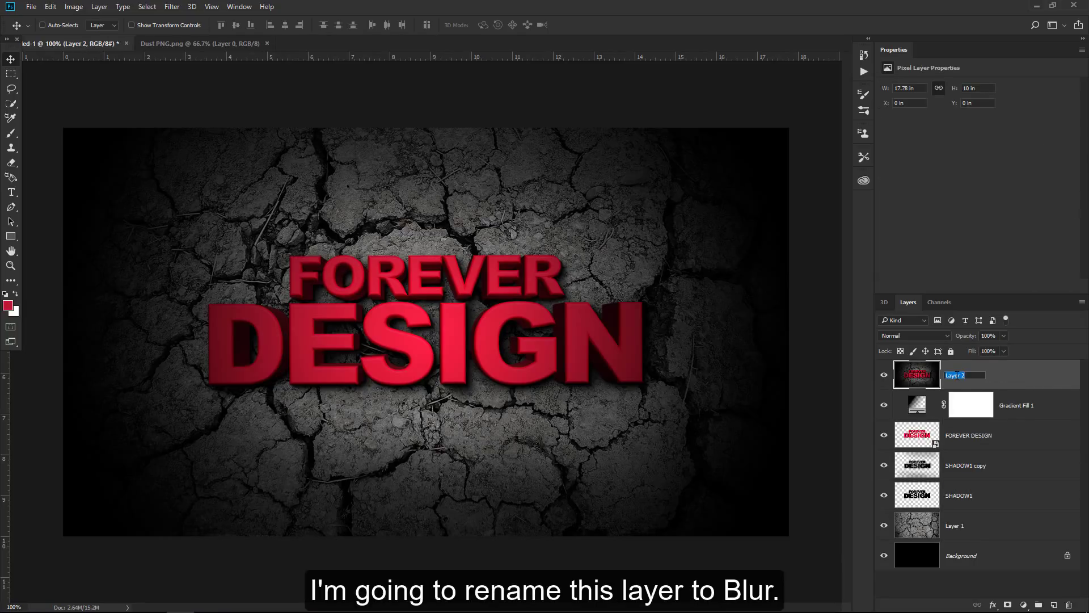
pyautogui.press('BackSpace')
pyautogui.write('R')
pyautogui.press('Return')
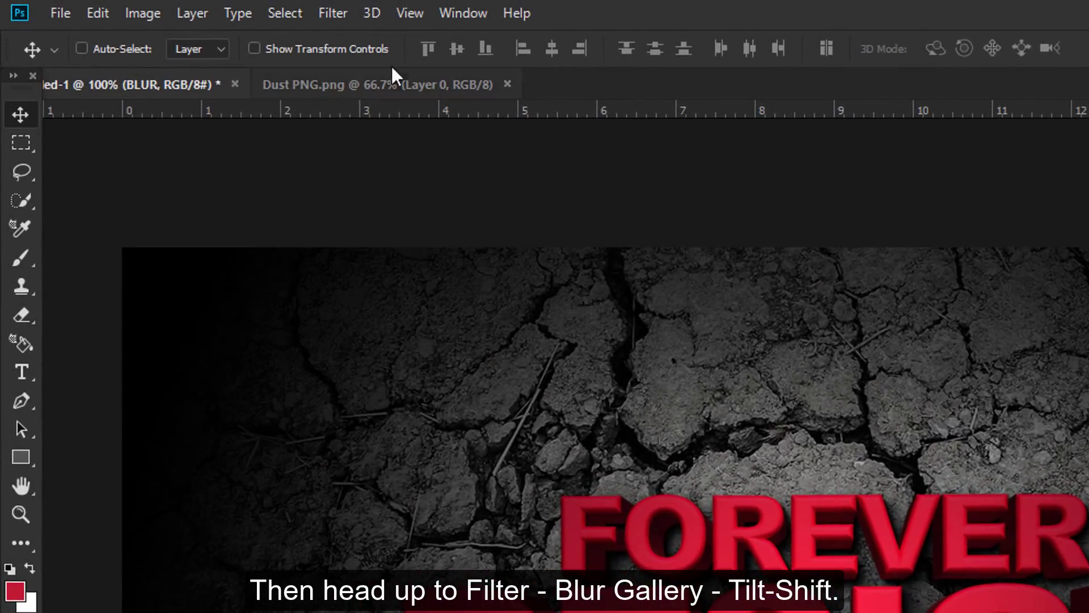
# - In Tilt-Shift blur, drag the guides to keep the text band sharp and soften above and below
pyautogui.click(338, 14)
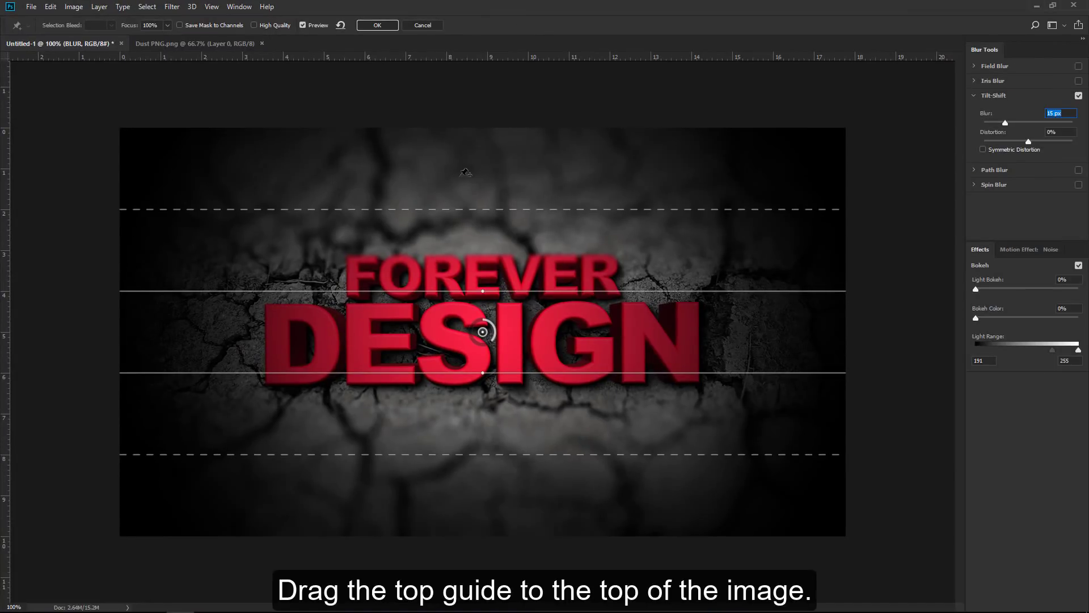
pyautogui.moveTo(744, 211); pyautogui.dragTo(751, 132)
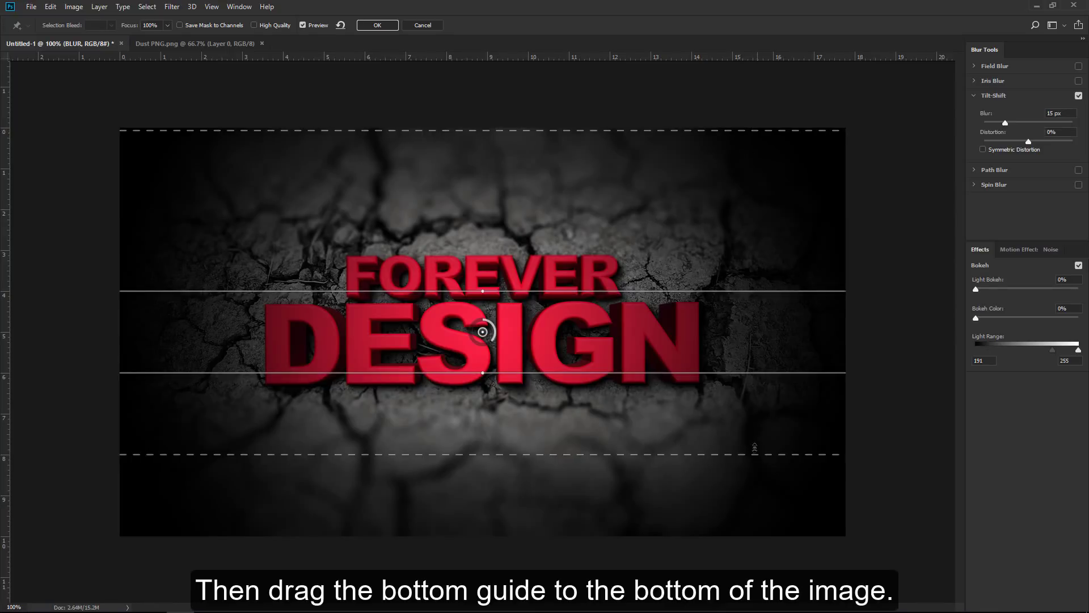
pyautogui.moveTo(753, 461); pyautogui.dragTo(758, 505)
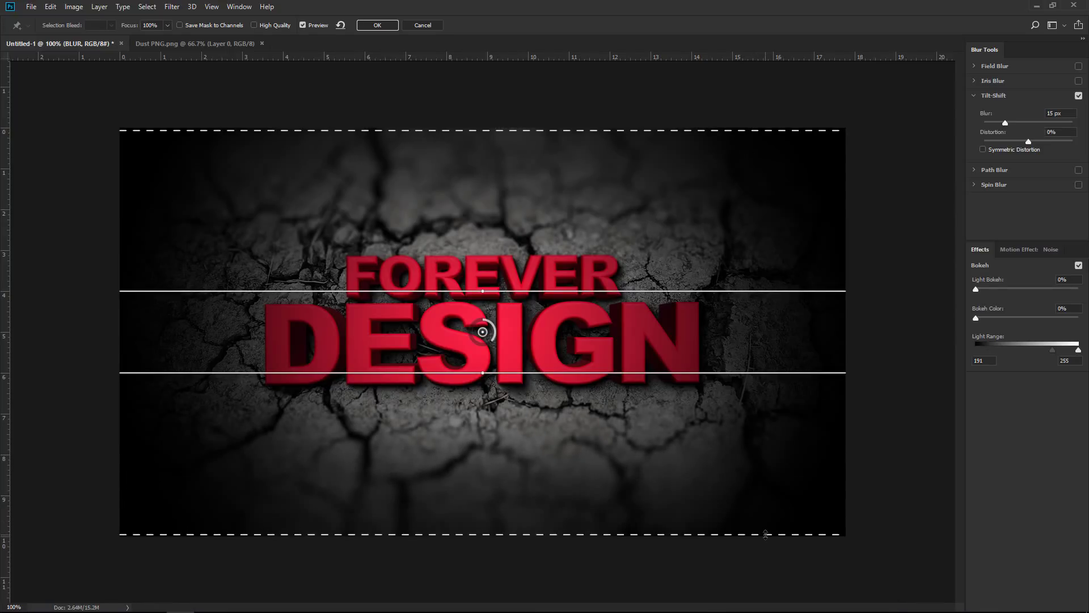
pyautogui.moveTo(762, 375)
pyautogui.mouseDown()
pyautogui.moveTo(762, 355)
pyautogui.moveTo(774, 380)
pyautogui.mouseUp()
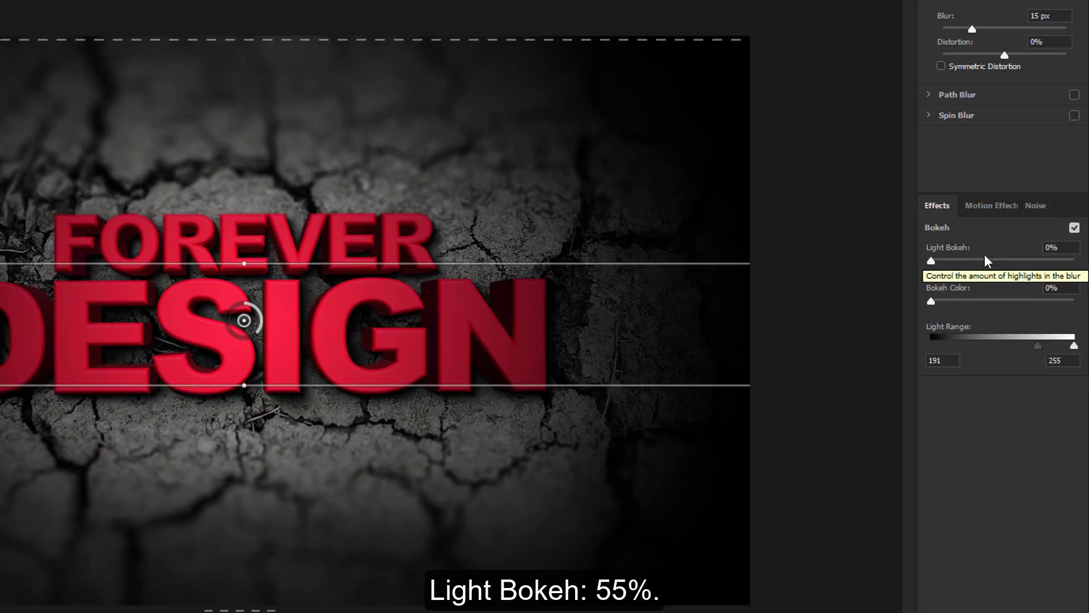
# - Set Light Bokeh to 61% and Light Range to 83–101, then apply the blur
pyautogui.moveTo(930, 260); pyautogui.dragTo(953, 261)
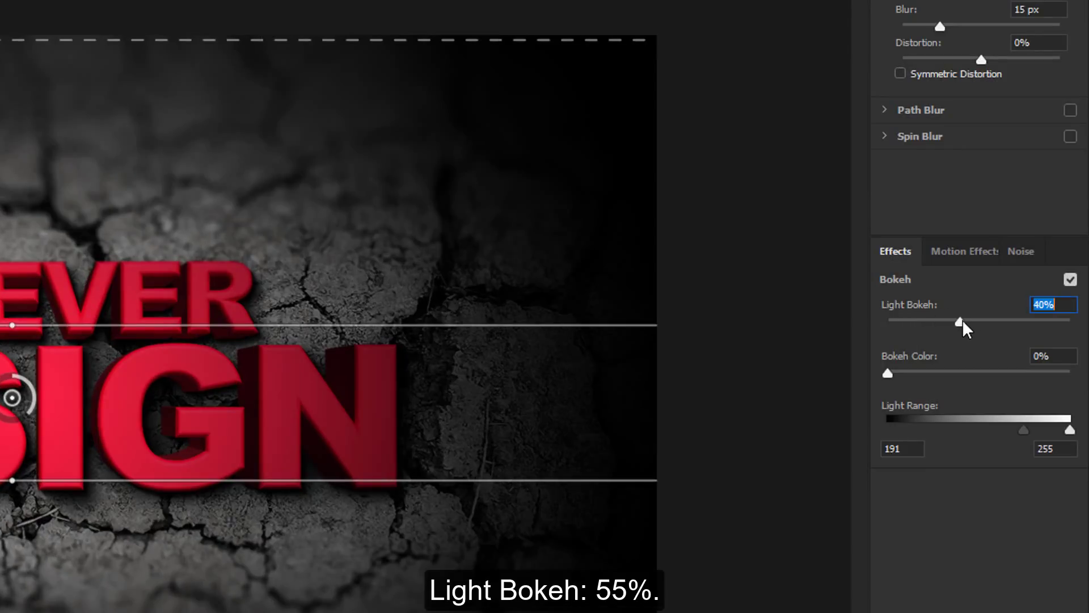
pyautogui.moveTo(963, 322); pyautogui.dragTo(989, 318)
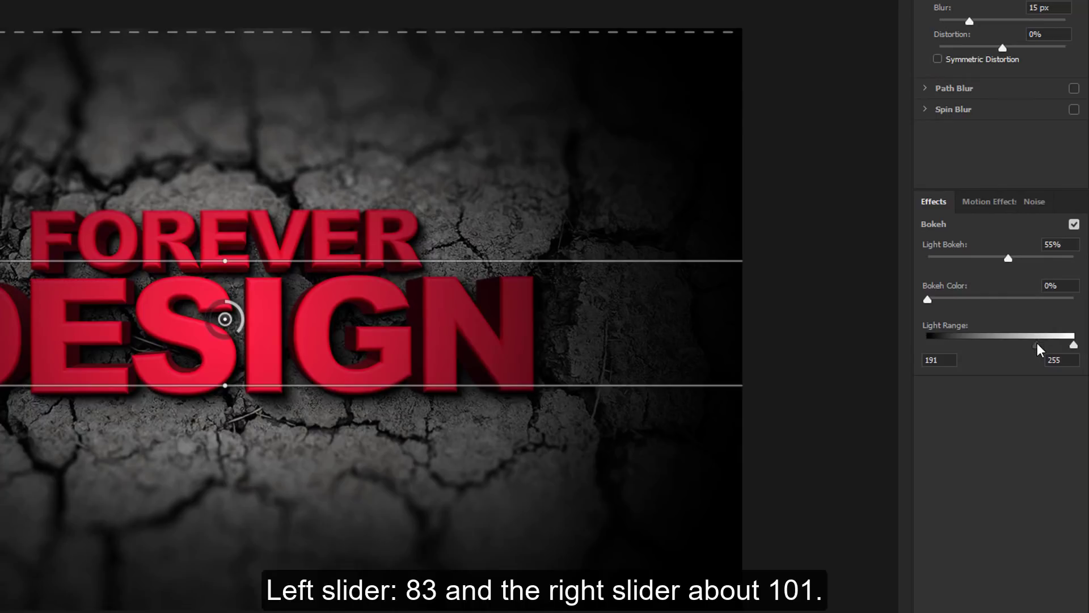
pyautogui.moveTo(1037, 343); pyautogui.dragTo(974, 334)
pyautogui.moveTo(1073, 344); pyautogui.dragTo(981, 343)
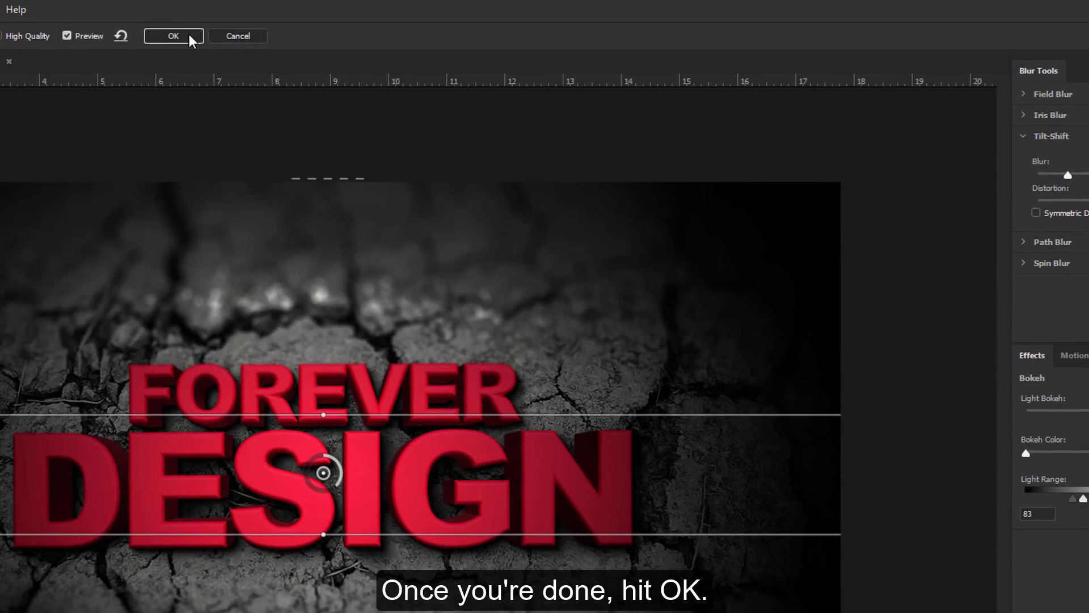
pyautogui.click(189, 34)
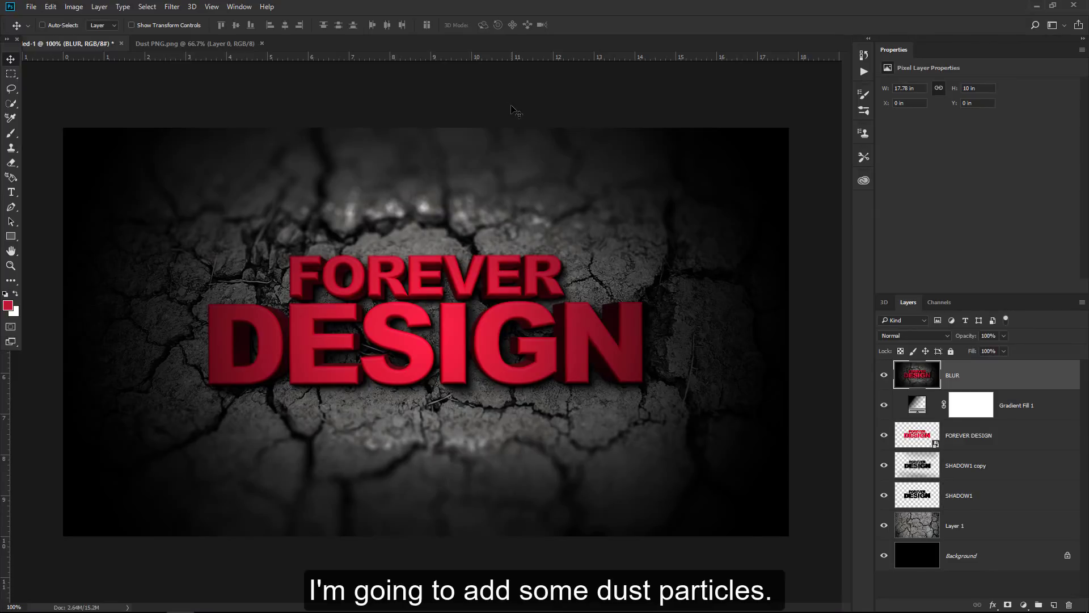
# - Drag the Dust PNG image into the artwork and position the dust specks over it
pyautogui.click(247, 44)
pyautogui.moveTo(367, 192)
pyautogui.mouseDown()
pyautogui.moveTo(123, 66)
pyautogui.moveTo(184, 86)
pyautogui.mouseUp()
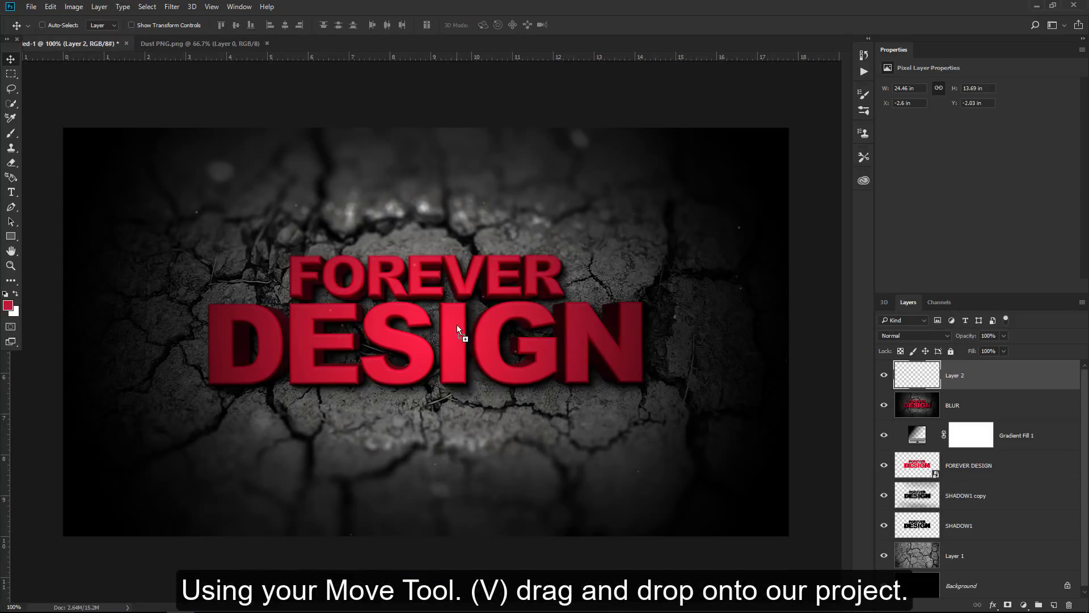
pyautogui.moveTo(489, 341)
pyautogui.mouseDown()
pyautogui.moveTo(399, 368)
pyautogui.moveTo(374, 358)
pyautogui.mouseUp()
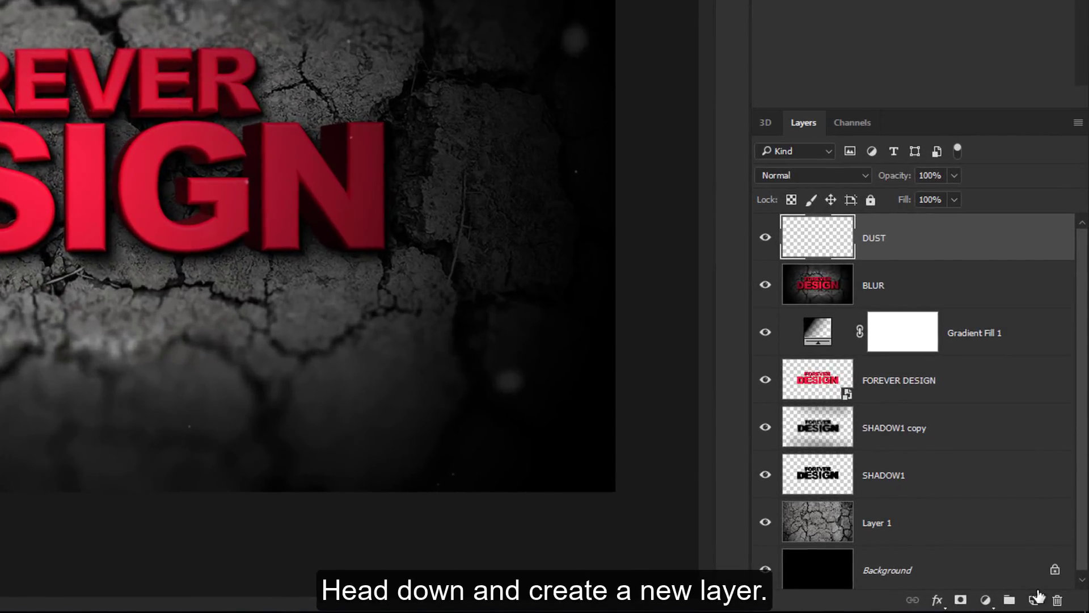
# - Add a new empty layer named MORE LIGHT above the dust
pyautogui.click(1053, 605)
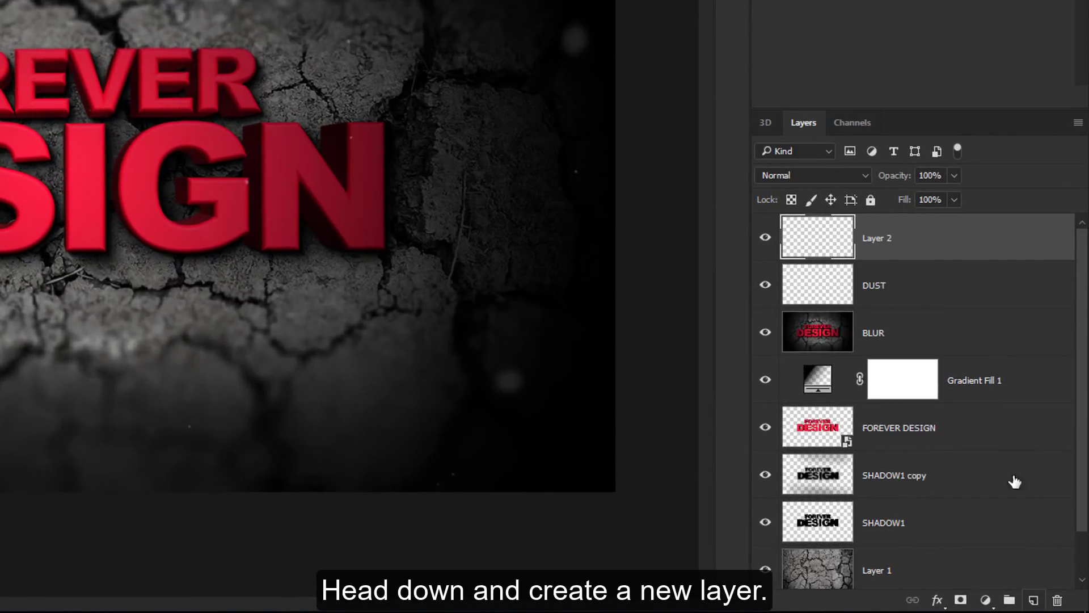
pyautogui.doubleClick(875, 238)
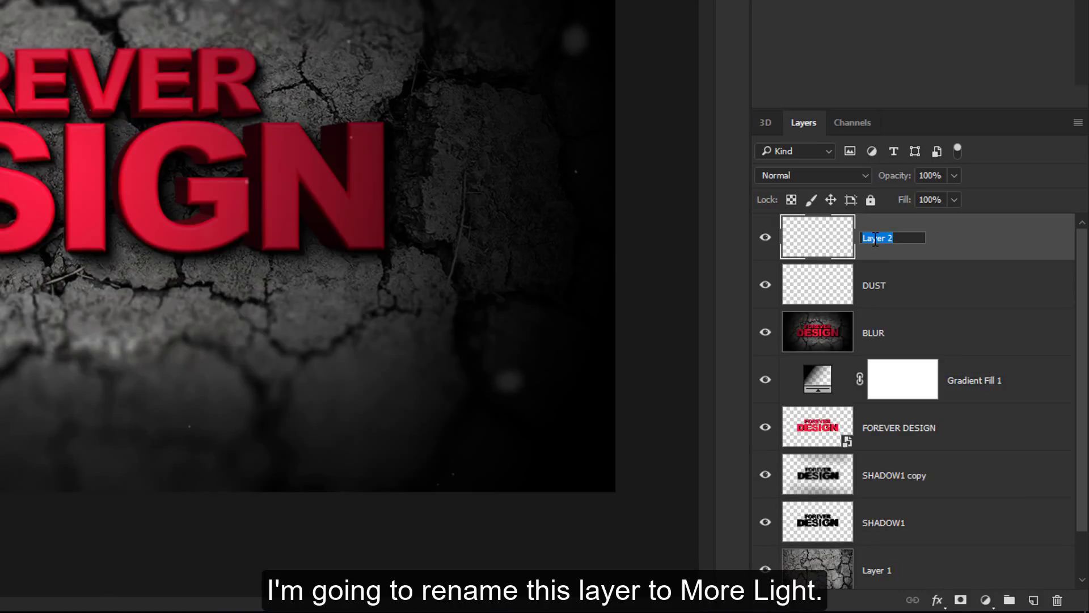
pyautogui.write('MORE LIGHT')
pyautogui.press('Return')
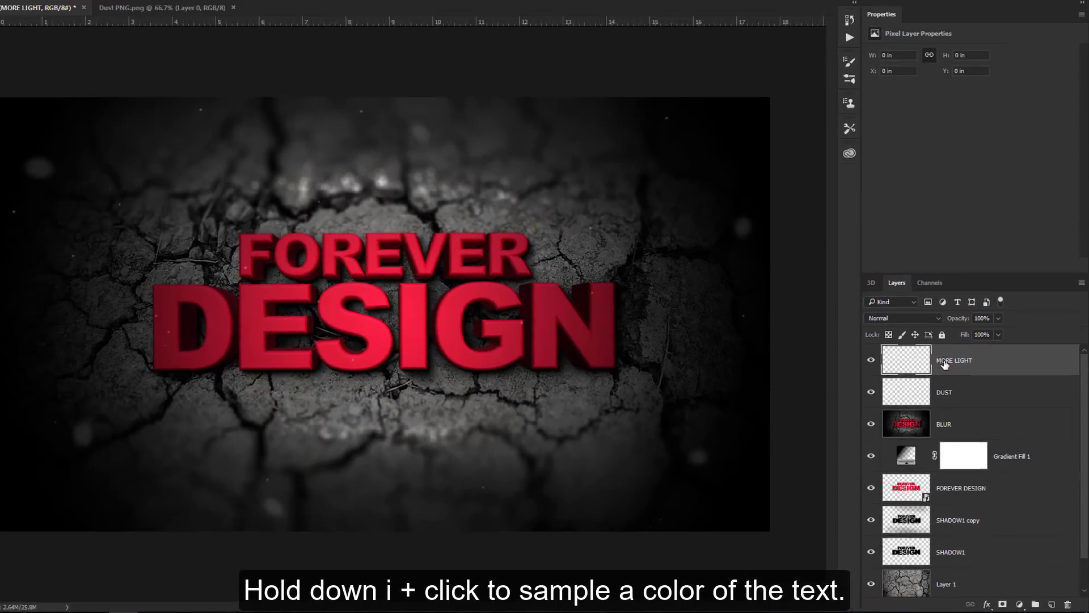
# - Sample the text's red and paint a big soft glow at the image centre
pyautogui.press('i')
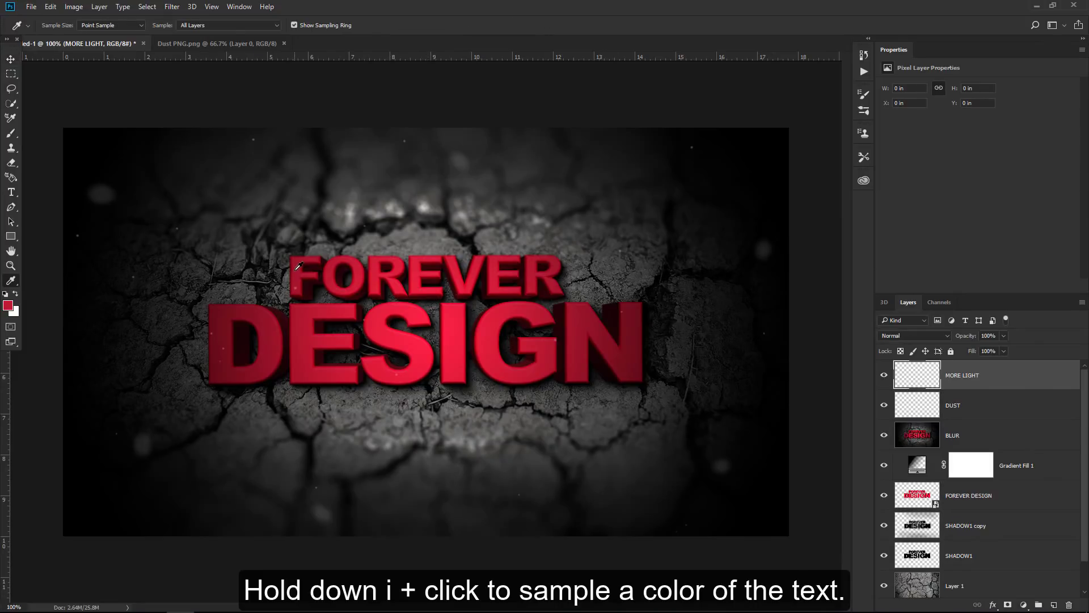
pyautogui.click(350, 278)
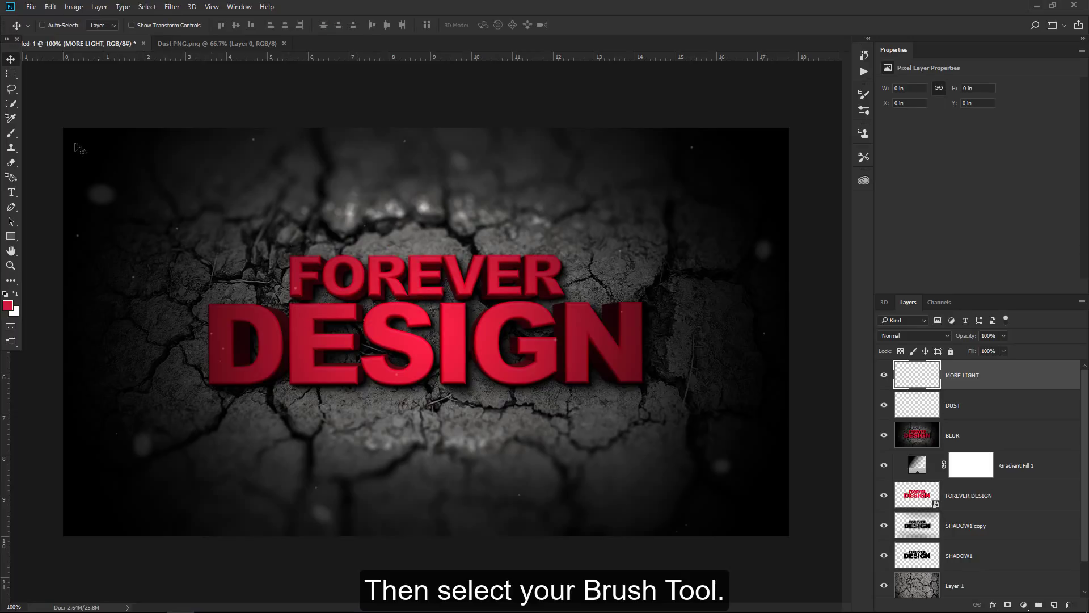
pyautogui.click(13, 133)
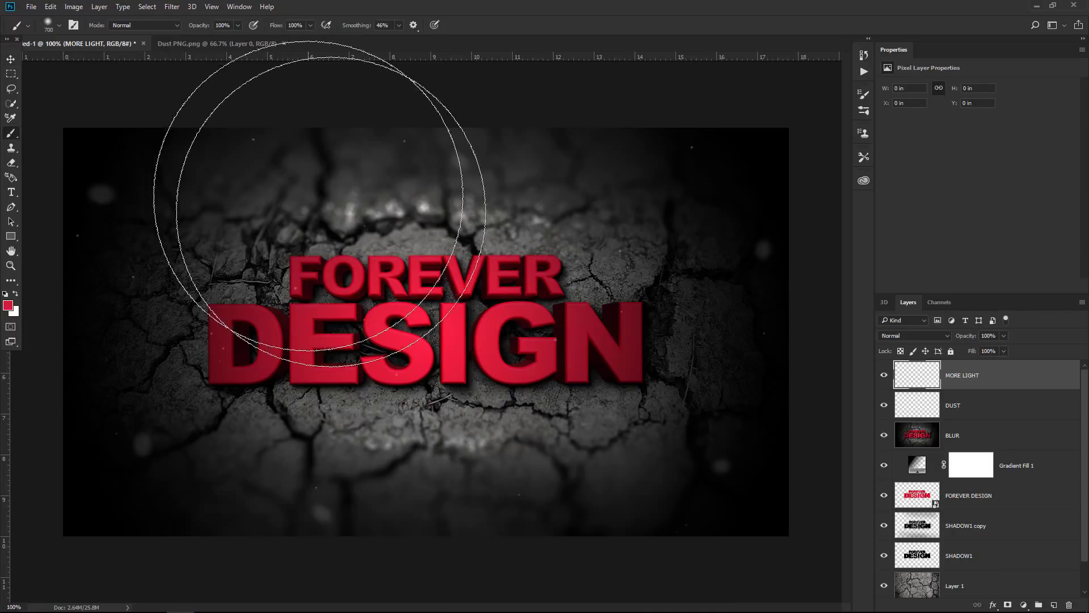
pyautogui.press('[')
pyautogui.press('[')
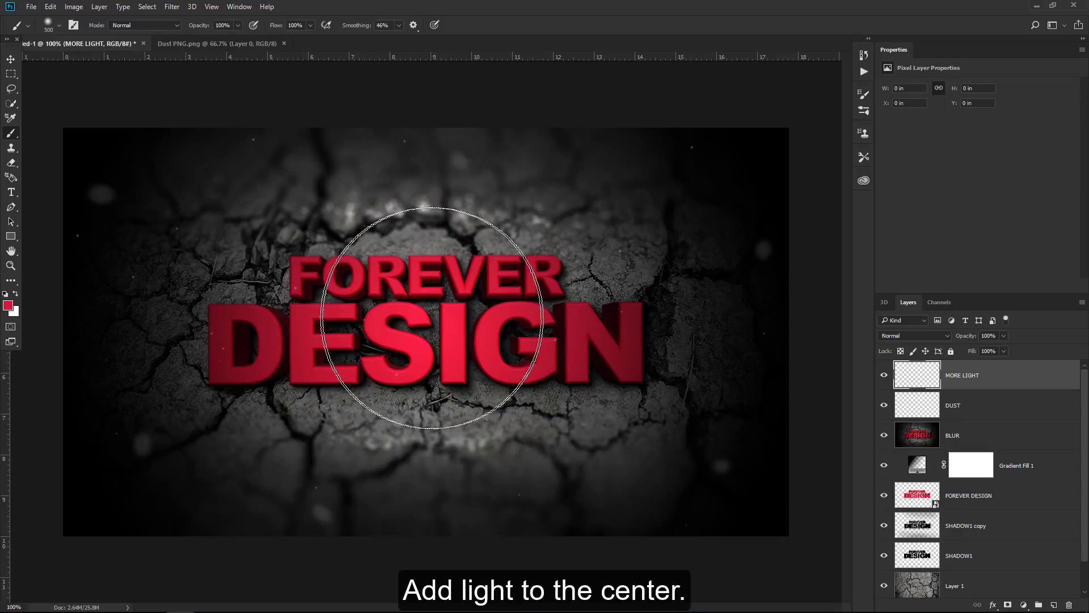
pyautogui.click(430, 317)
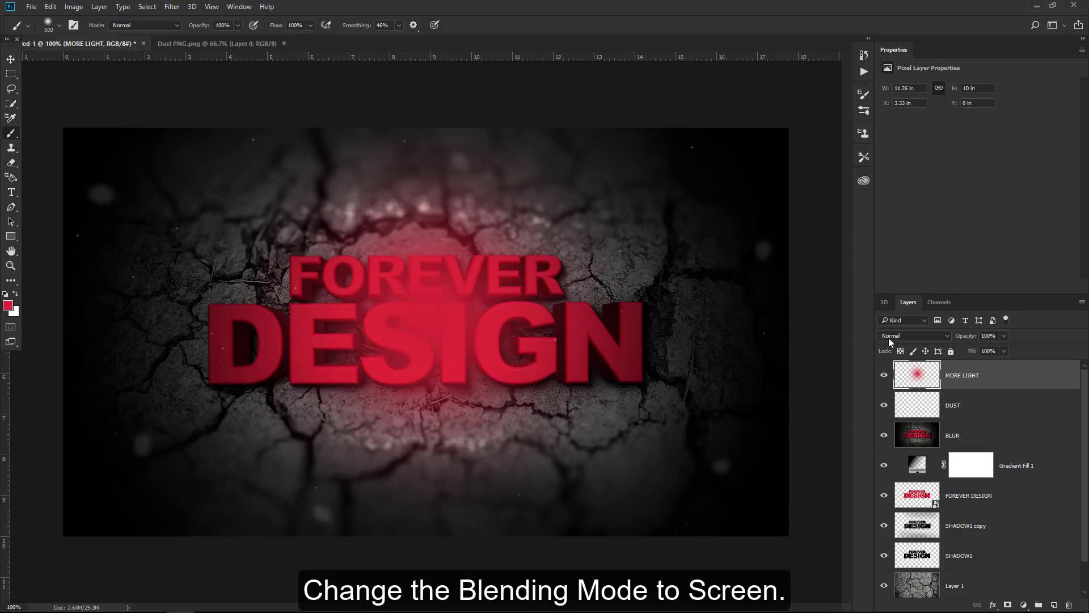
# - Set the MORE LIGHT layer to Screen blending at 35% opacity
pyautogui.click(913, 335)
pyautogui.click(920, 417)
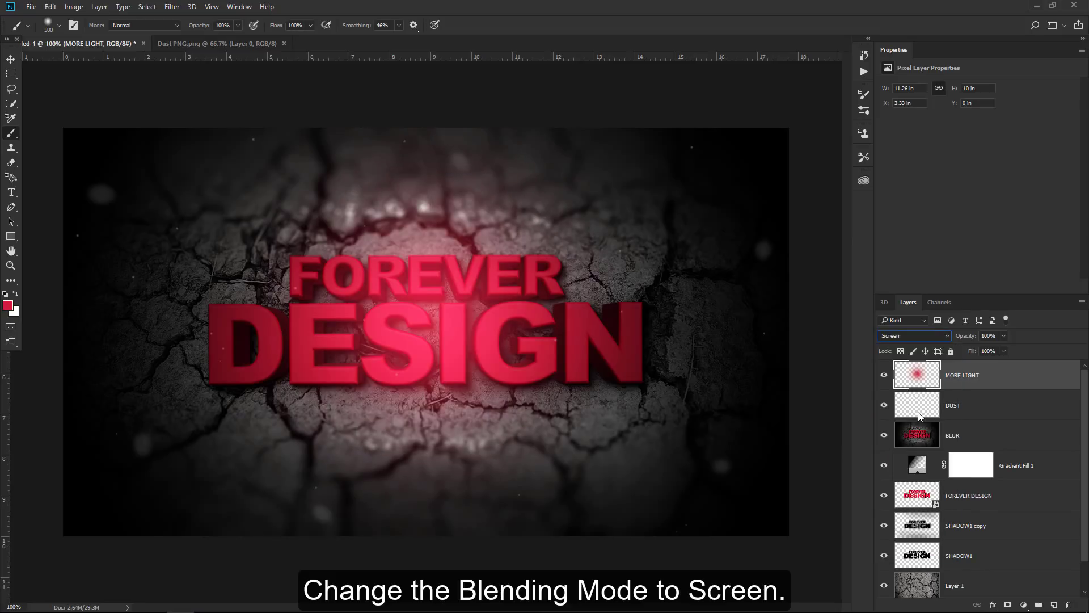
pyautogui.moveTo(971, 341)
pyautogui.mouseDown()
pyautogui.moveTo(922, 338)
pyautogui.moveTo(937, 339)
pyautogui.mouseUp()
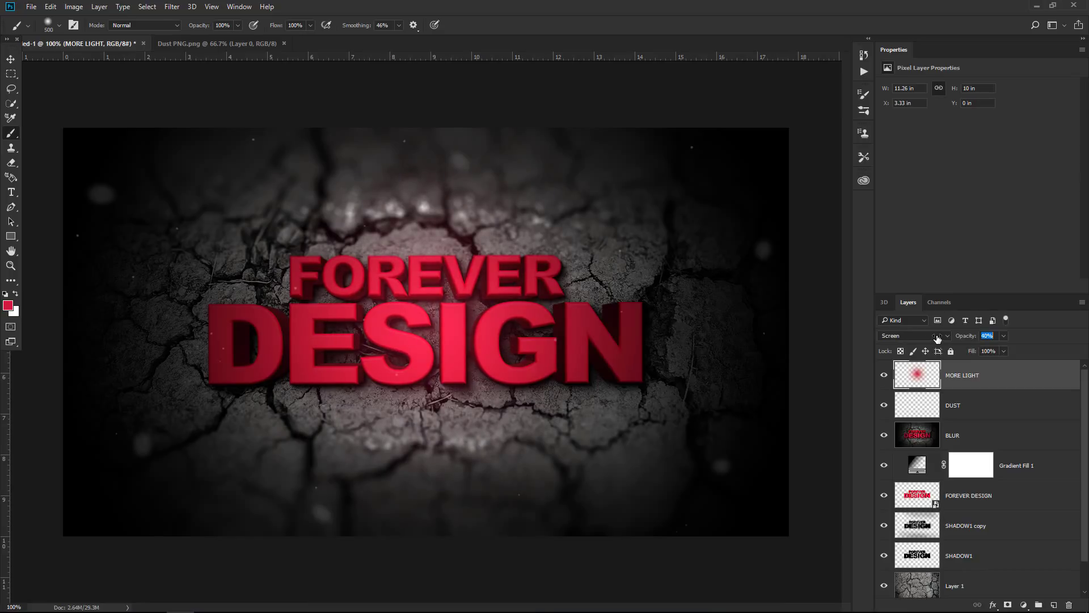
# - Add a Color Lookup adjustment layer using FoggyNight.3DL at 16% opacity
pyautogui.press('2')
pyautogui.press('5')
pyautogui.click(1024, 605)
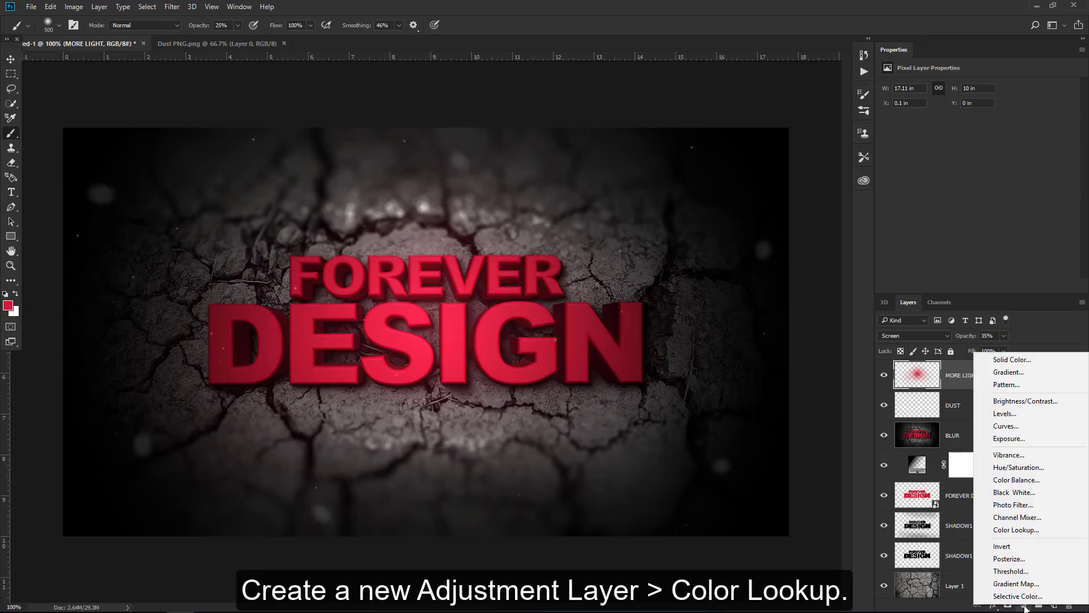
pyautogui.click(1046, 531)
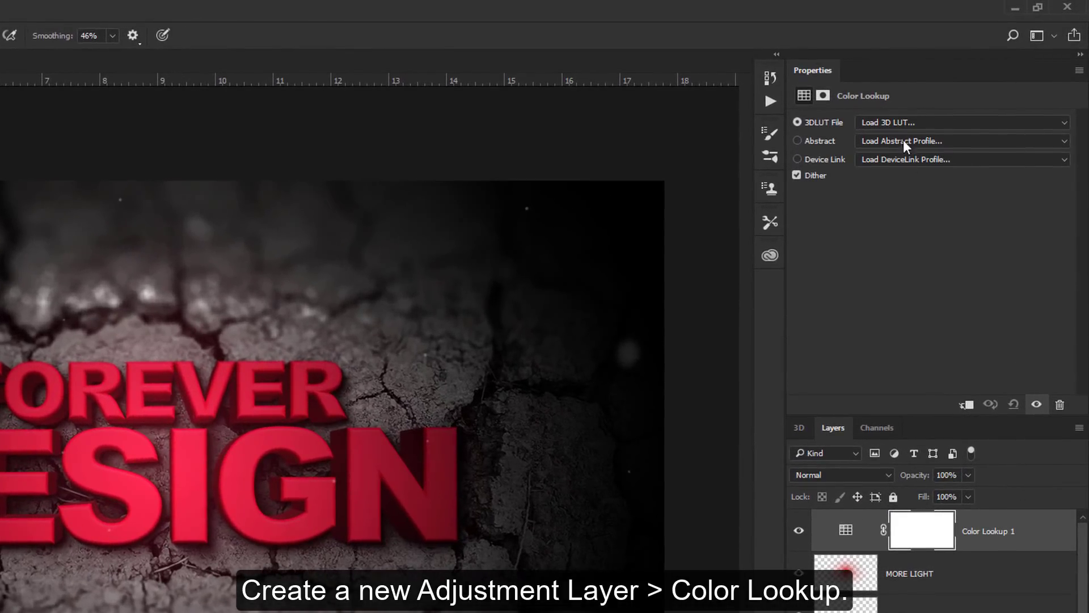
pyautogui.click(903, 121)
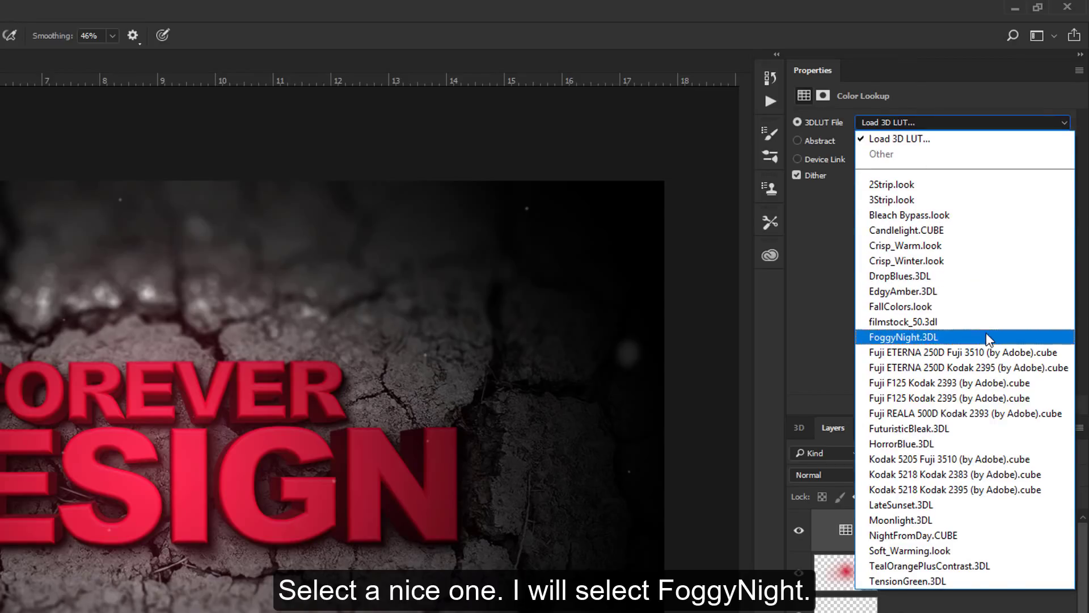
pyautogui.click(988, 338)
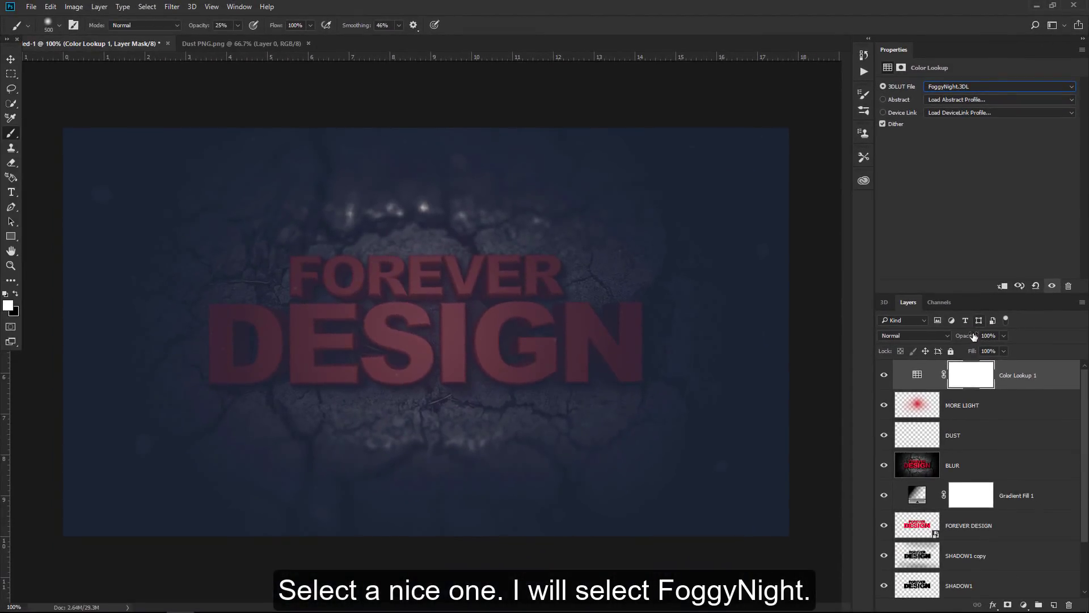
pyautogui.moveTo(974, 335); pyautogui.dragTo(910, 338)
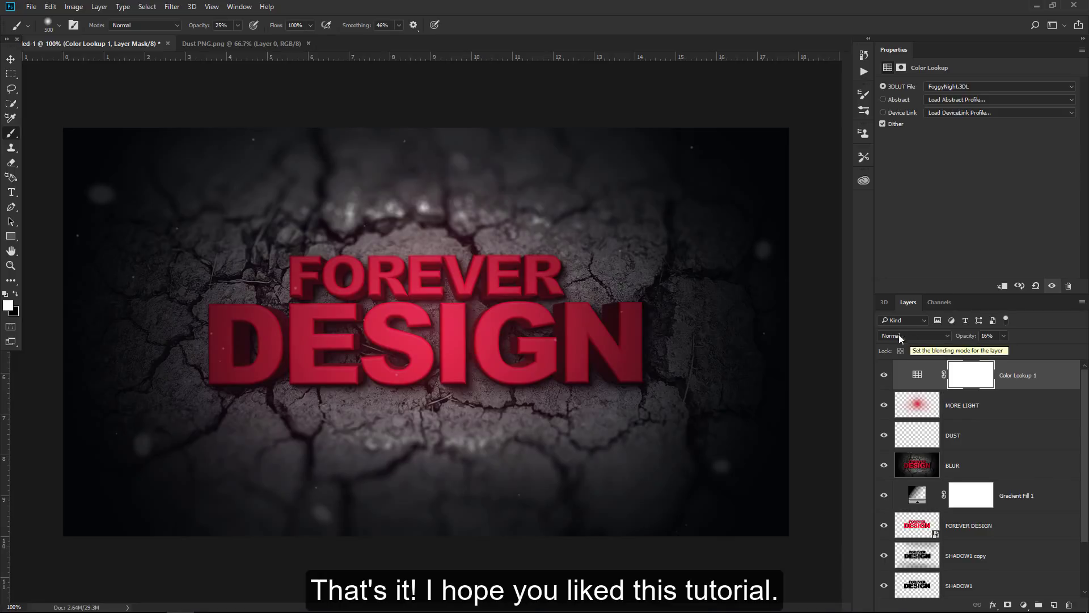
pyautogui.press('v')
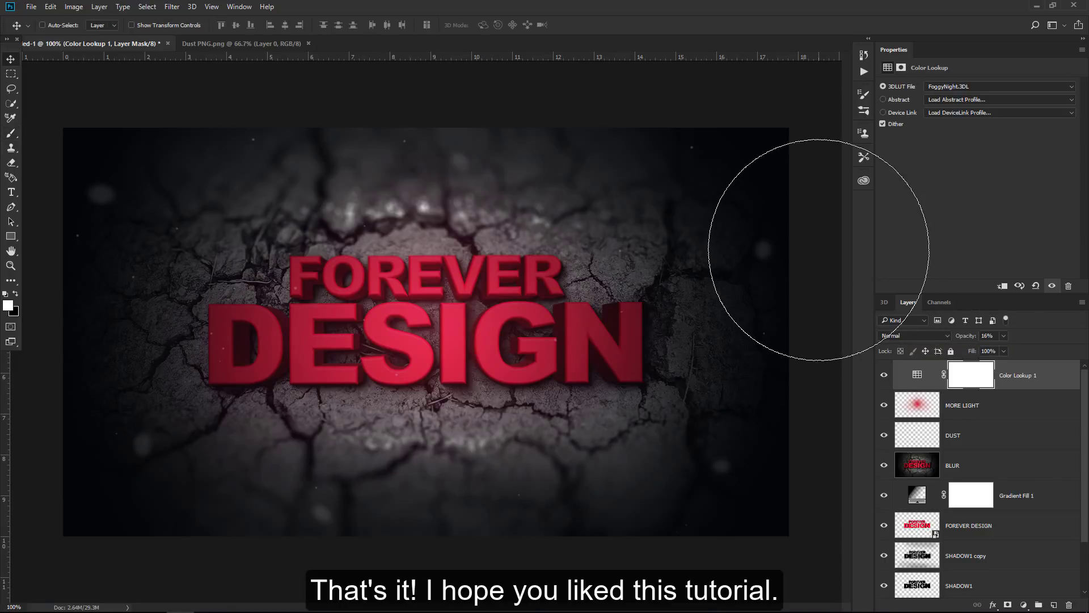